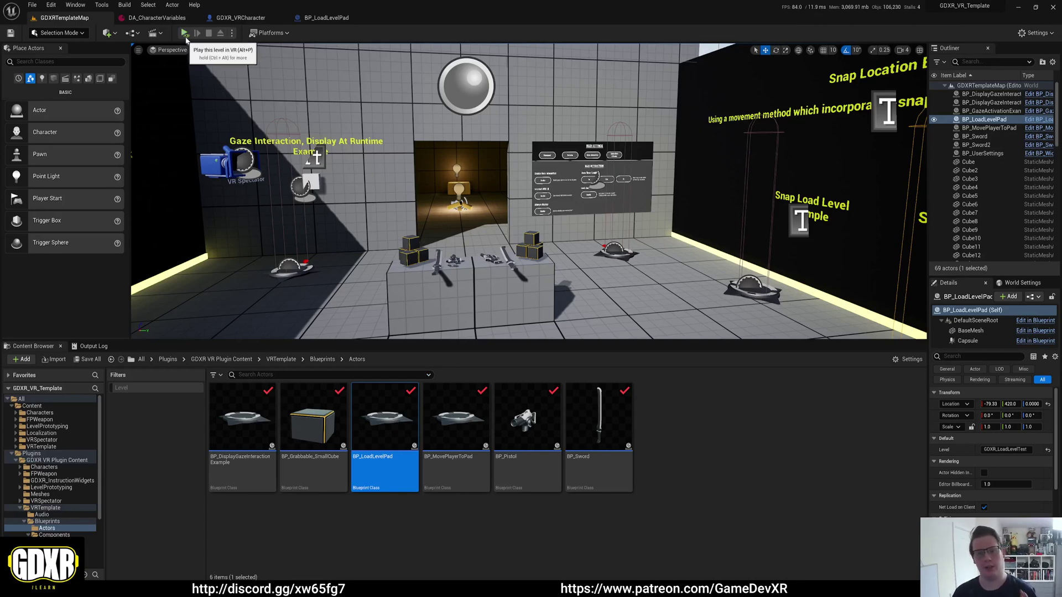
# Run the template level in VR Preview to test it.
pyautogui.click(185, 34)
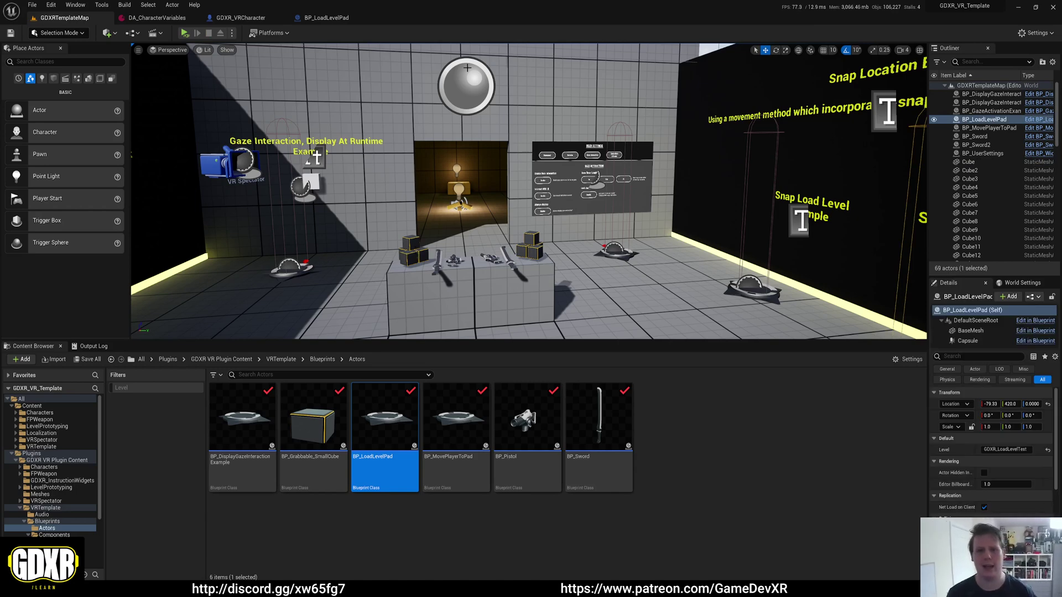
# Switch to the GDXR_VRCharacter Blueprint's Event Graph.
pyautogui.click(270, 18)
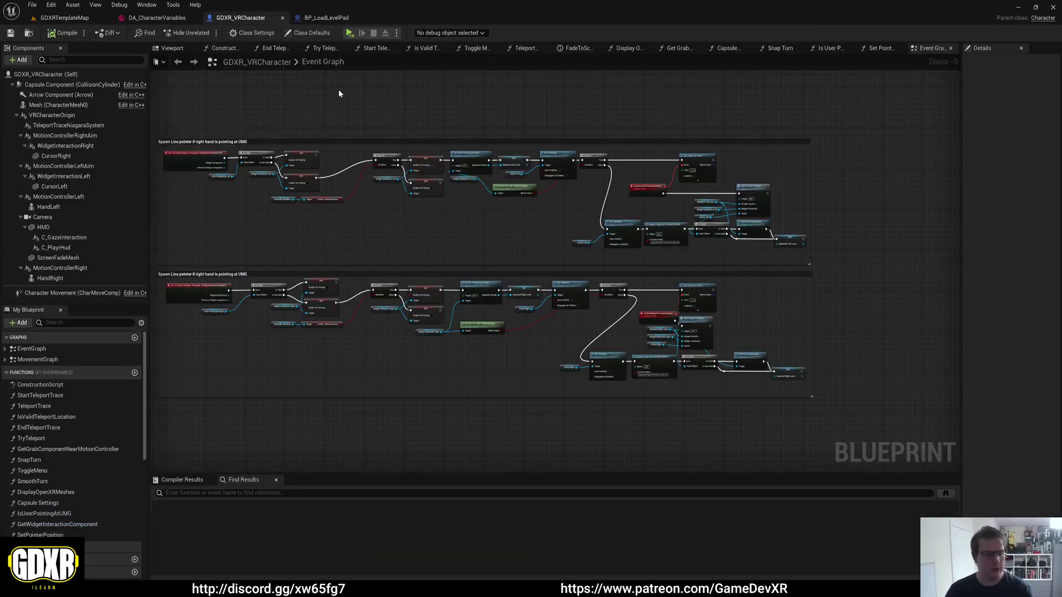
pyautogui.moveTo(349, 122); pyautogui.dragTo(408, 123, button='right')
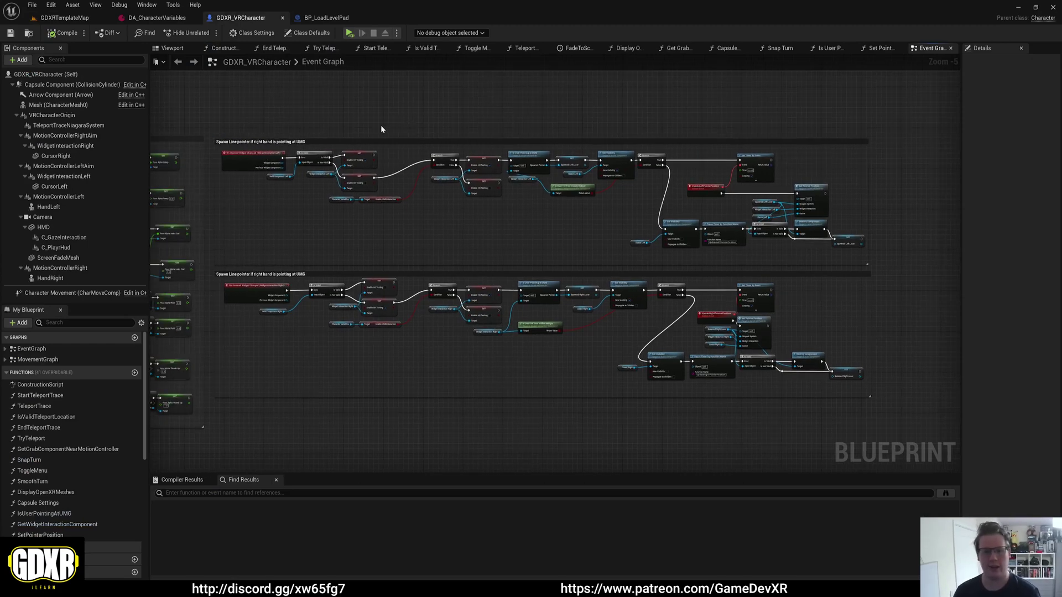
pyautogui.scroll(4, 250, 152)
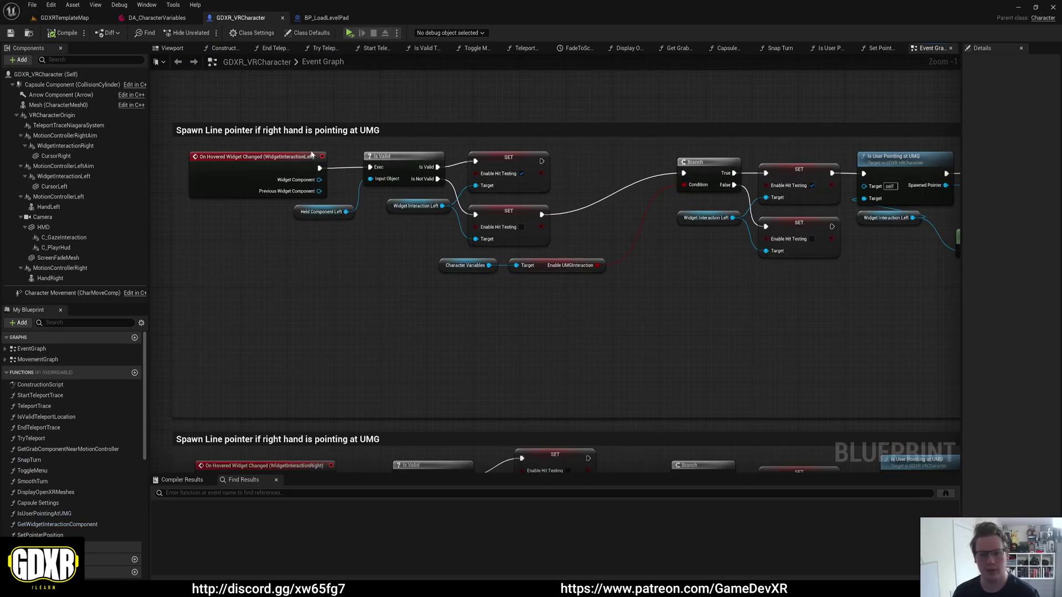
pyautogui.scroll(-1, 502, 290)
pyautogui.scroll(-2, 585, 285)
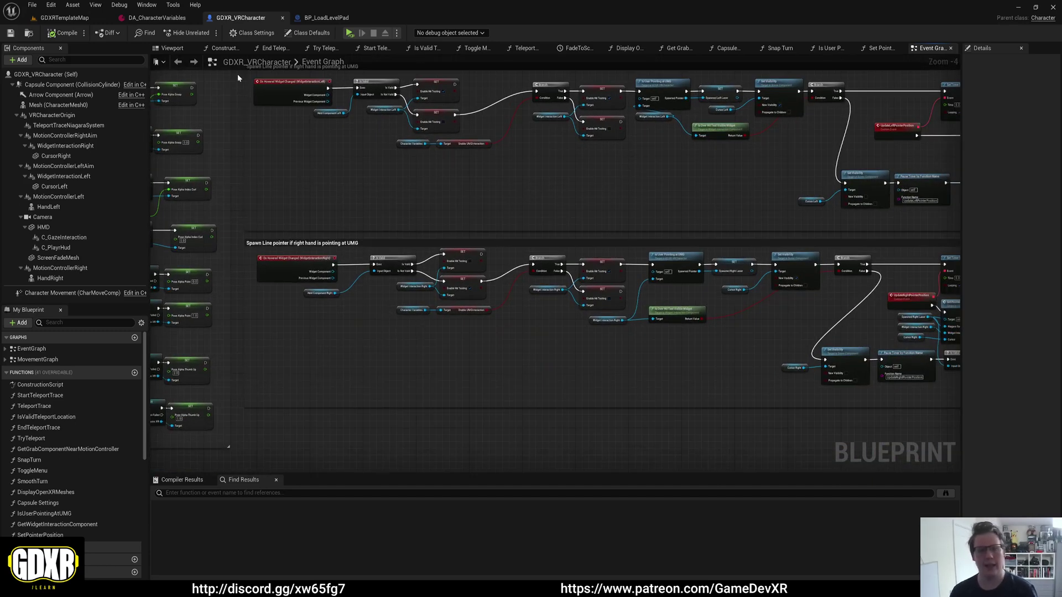
pyautogui.click(155, 18)
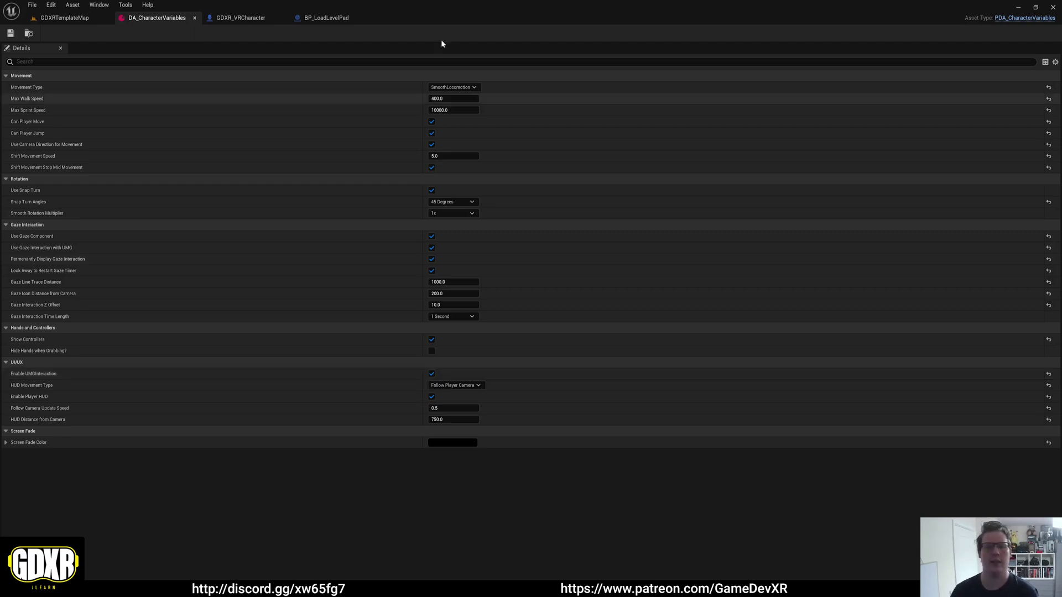
pyautogui.click(239, 18)
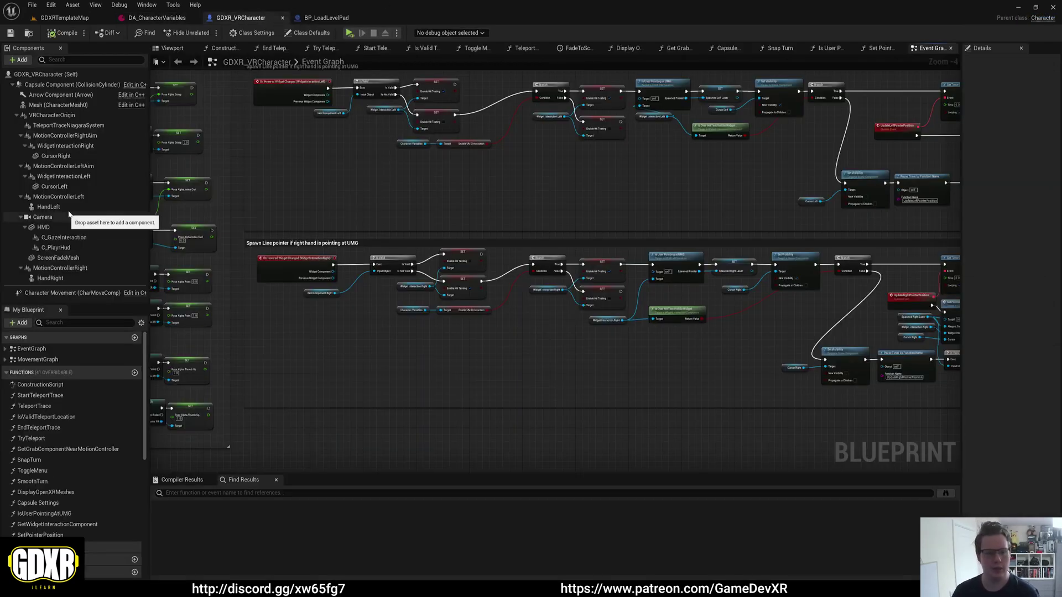
pyautogui.click(73, 179)
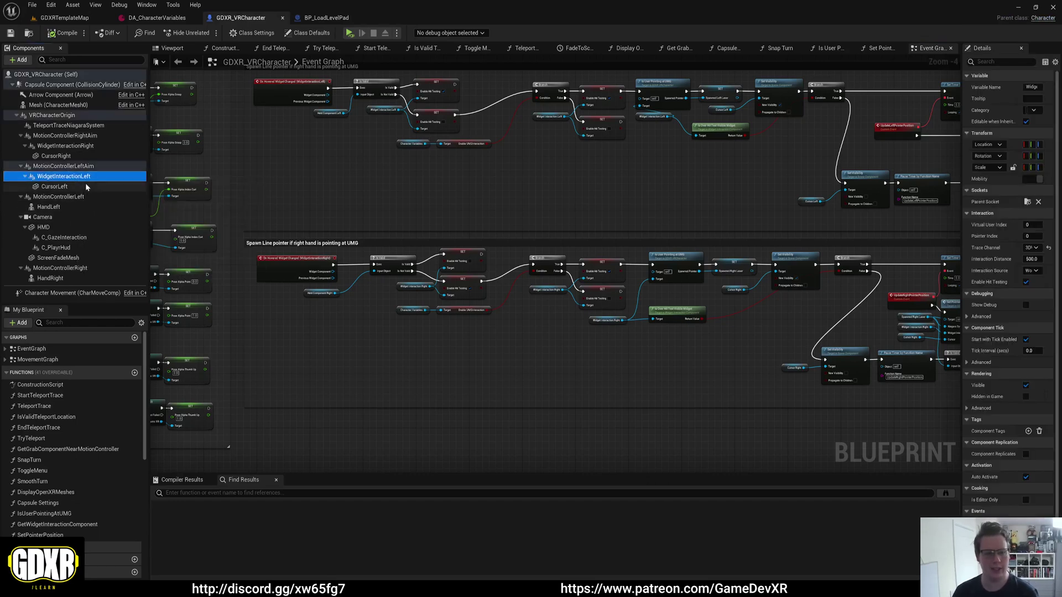
pyautogui.keyDown('ctrl'); pyautogui.click(67, 146); pyautogui.keyUp('ctrl')
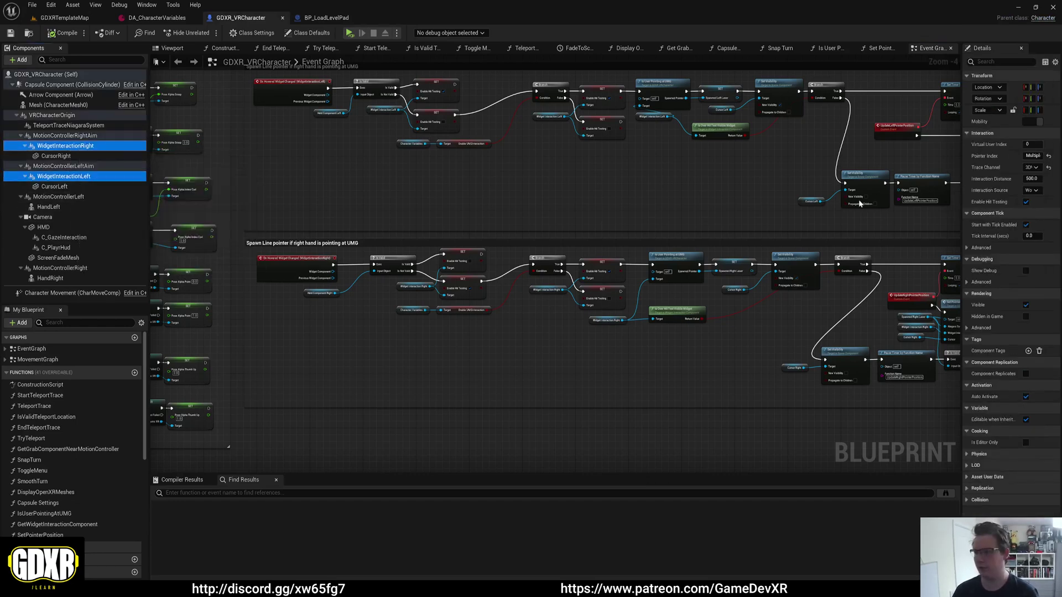
pyautogui.moveTo(962, 210); pyautogui.dragTo(764, 208)
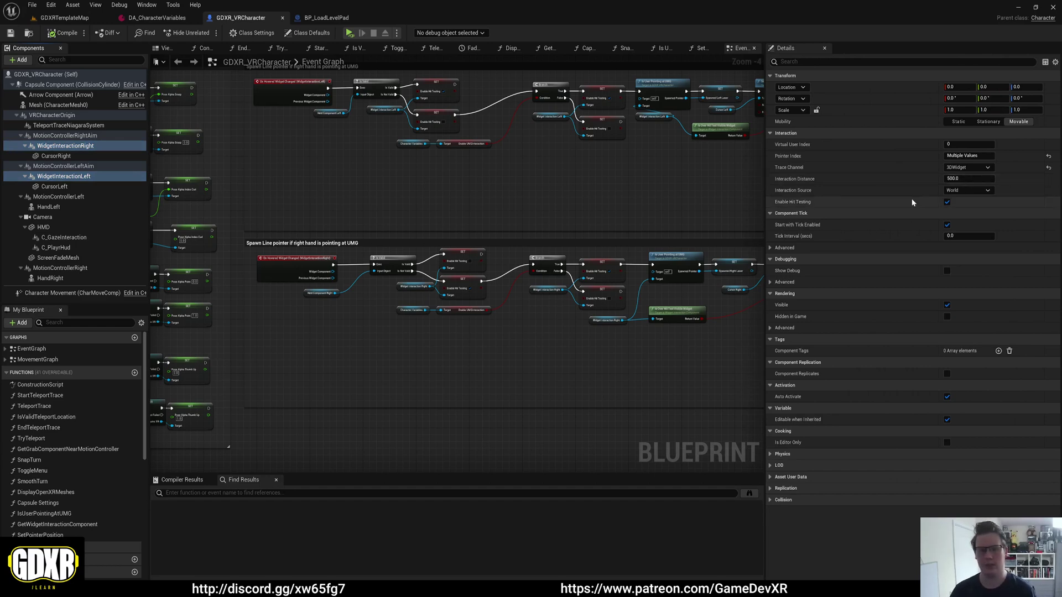
pyautogui.scroll(2, 442, 207)
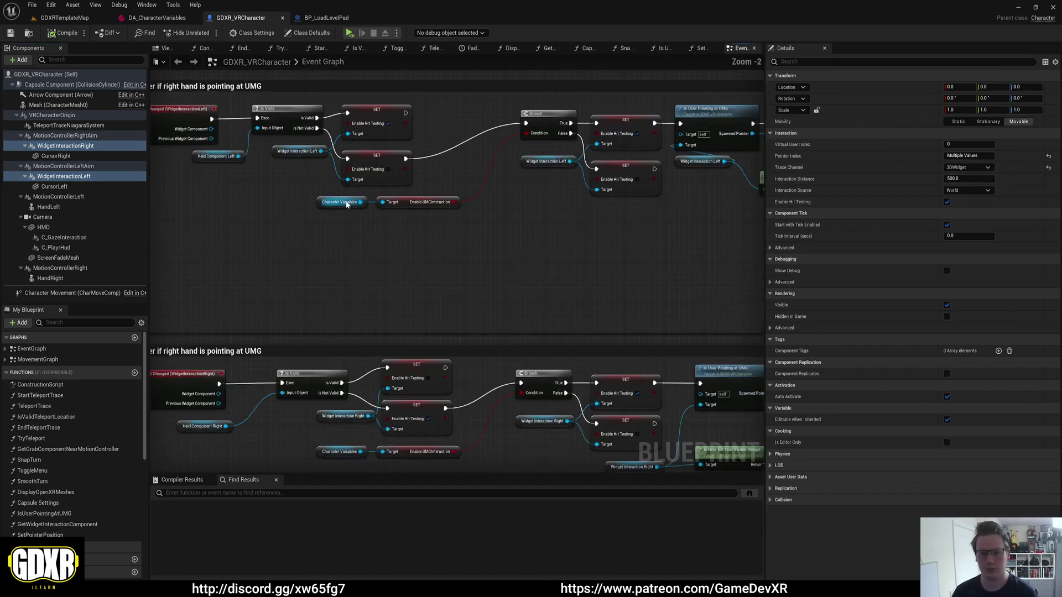
pyautogui.moveTo(539, 215); pyautogui.dragTo(297, 230, button='right')
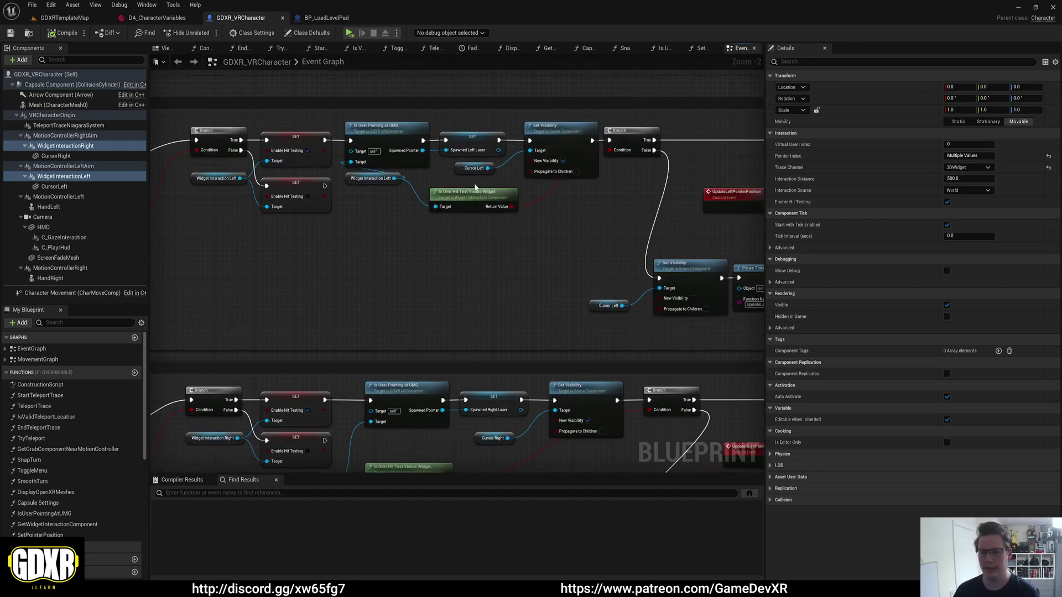
pyautogui.moveTo(573, 213); pyautogui.dragTo(260, 194, button='right')
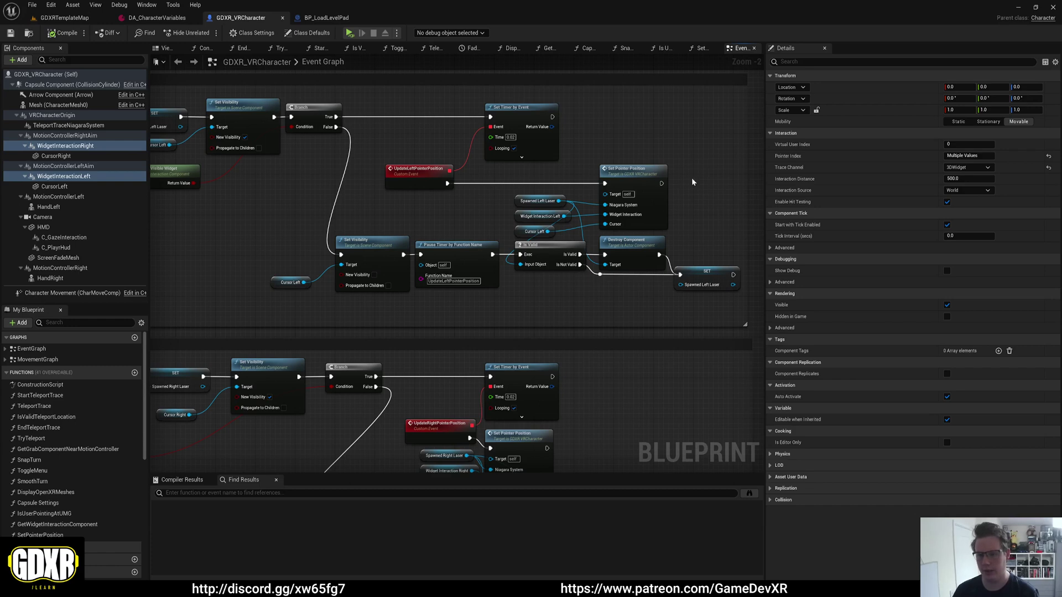
pyautogui.scroll(-1, 699, 197)
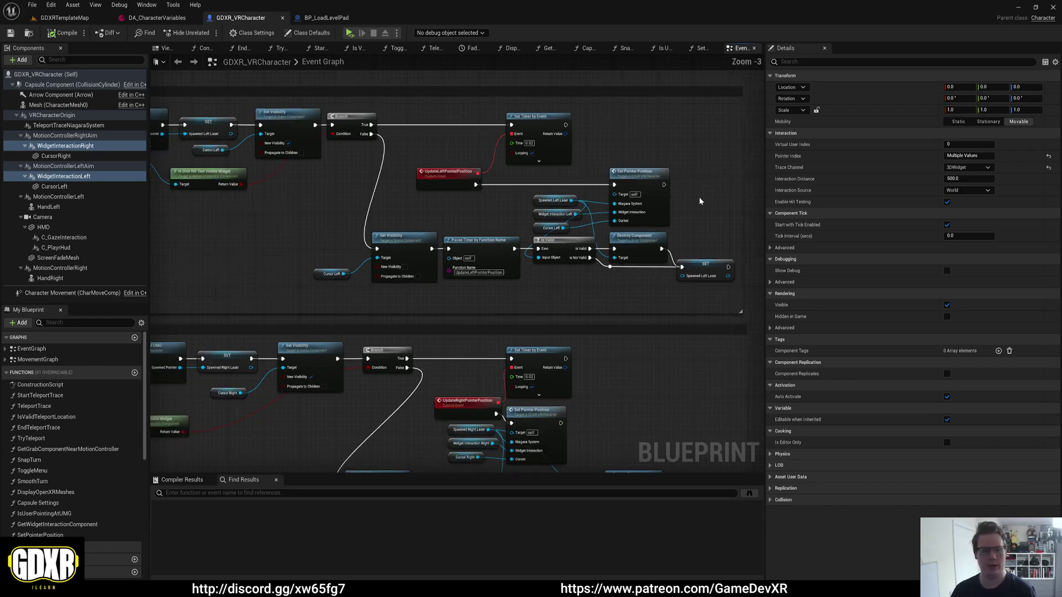
pyautogui.scroll(-1, 699, 197)
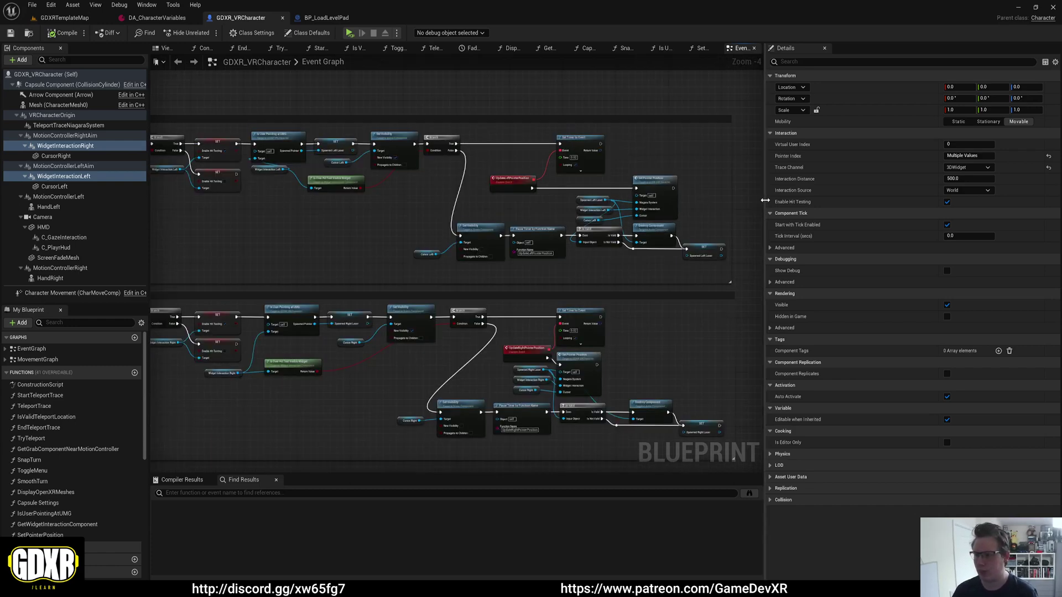
pyautogui.moveTo(769, 200); pyautogui.dragTo(841, 201)
pyautogui.moveTo(442, 200); pyautogui.dragTo(520, 192, button='right')
pyautogui.scroll(-1, 478, 189)
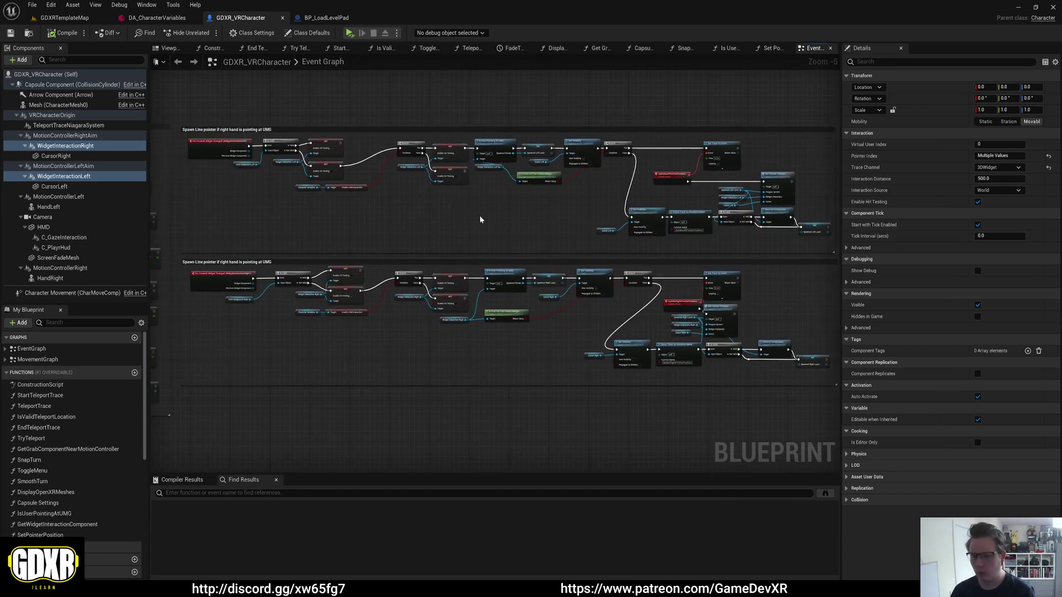
pyautogui.scroll(-1, 470, 221)
pyautogui.moveTo(457, 220); pyautogui.dragTo(648, 189, button='right')
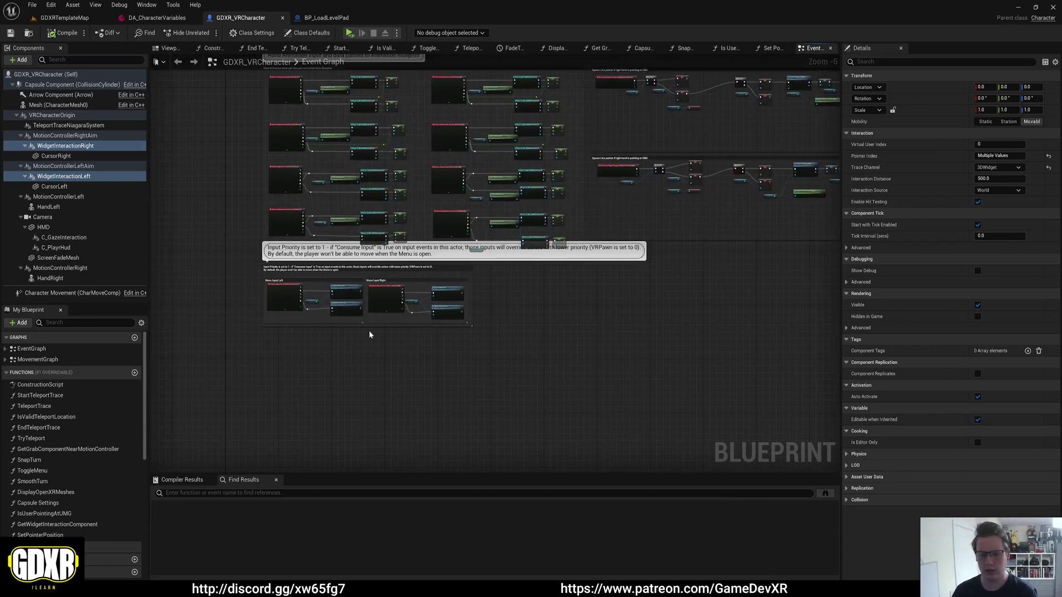
pyautogui.scroll(2, 478, 271)
pyautogui.scroll(-3, 648, 233)
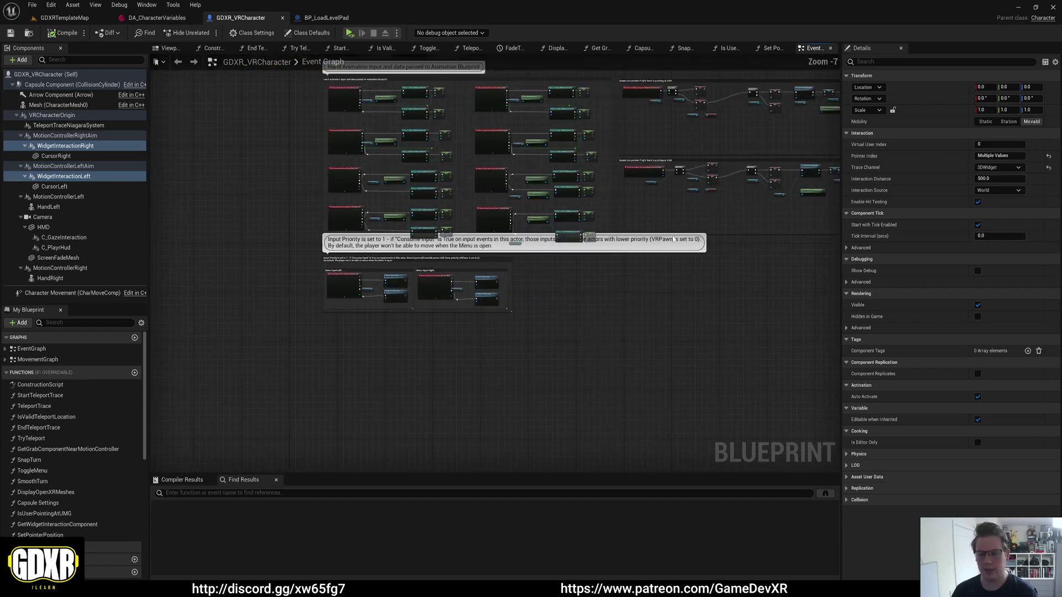
pyautogui.scroll(1, 701, 226)
pyautogui.moveTo(702, 226); pyautogui.dragTo(586, 283, button='right')
pyautogui.scroll(2, 586, 282)
pyautogui.click(450, 264)
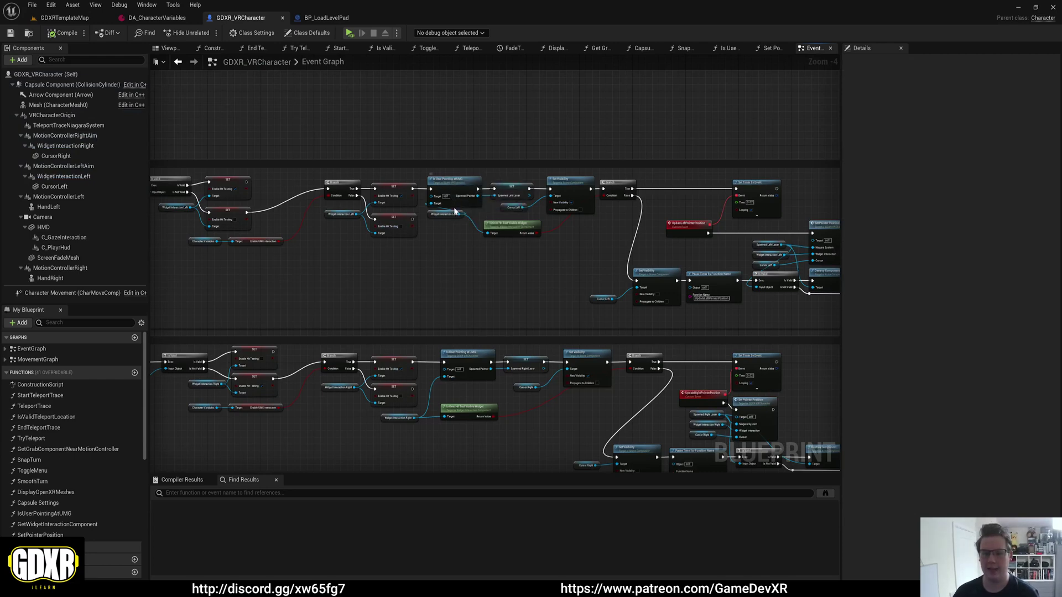
pyautogui.scroll(4, 448, 181)
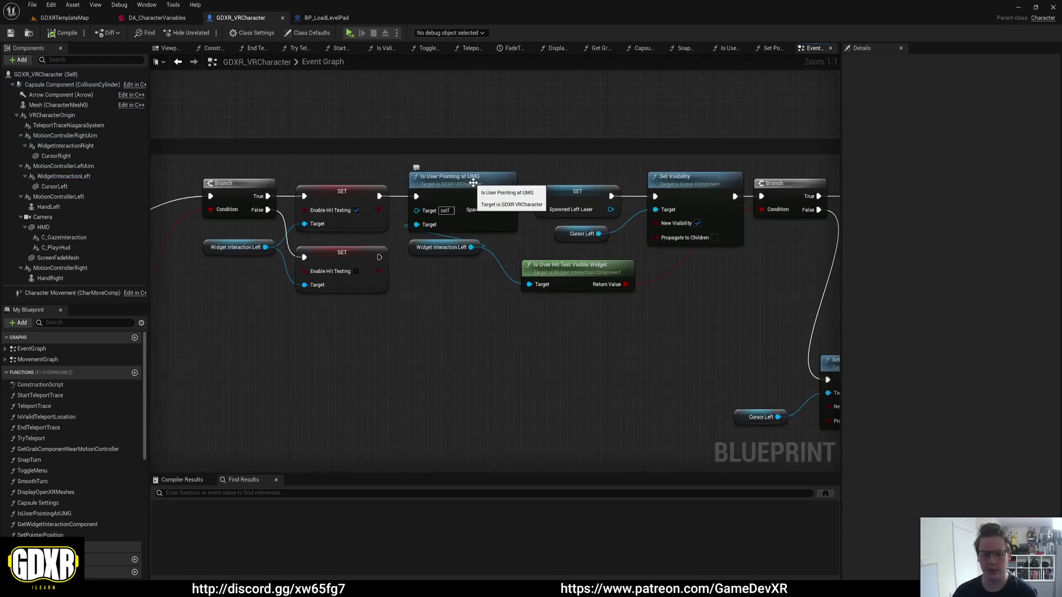
# Open the Is User Pointing at UMG function and shift its Get Player Controller and Add Mapping Context nodes left.
pyautogui.doubleClick(473, 183)
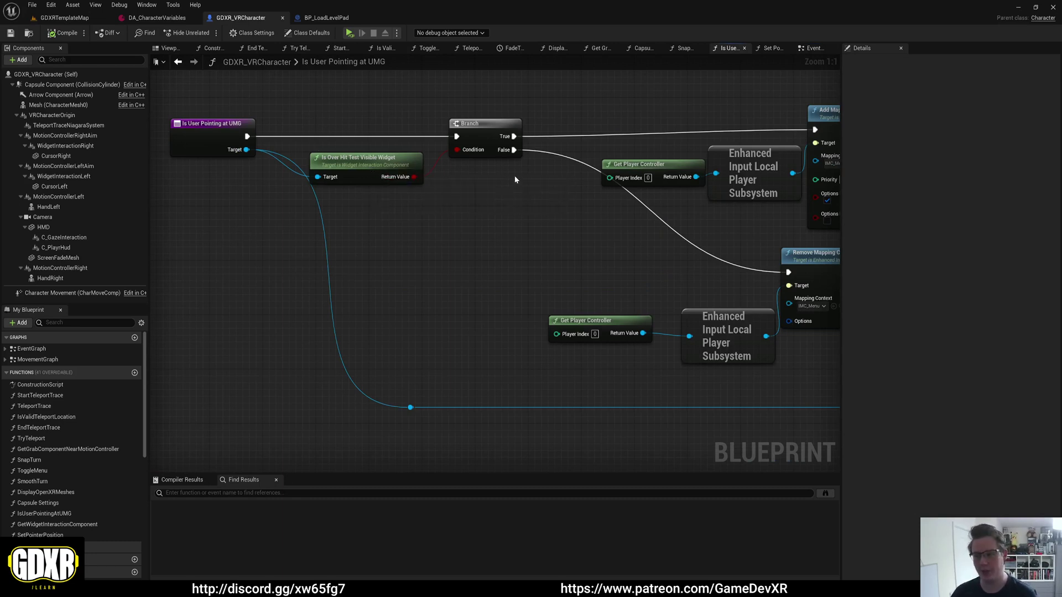
pyautogui.moveTo(794, 201); pyautogui.dragTo(545, 208, button='right')
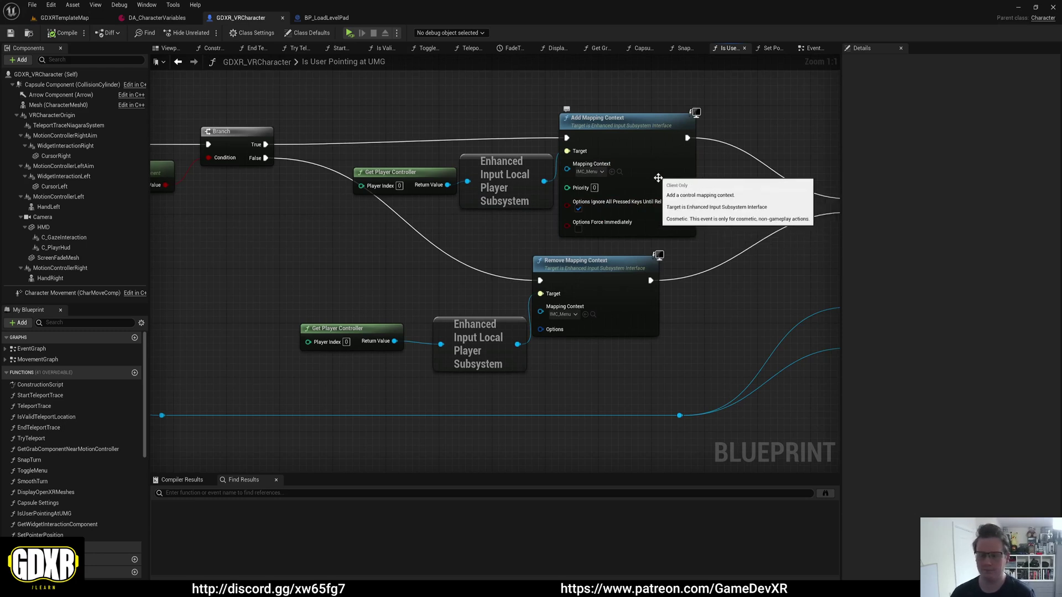
pyautogui.moveTo(623, 242); pyautogui.dragTo(378, 161)
pyautogui.moveTo(642, 137); pyautogui.dragTo(615, 137)
pyautogui.click(604, 94)
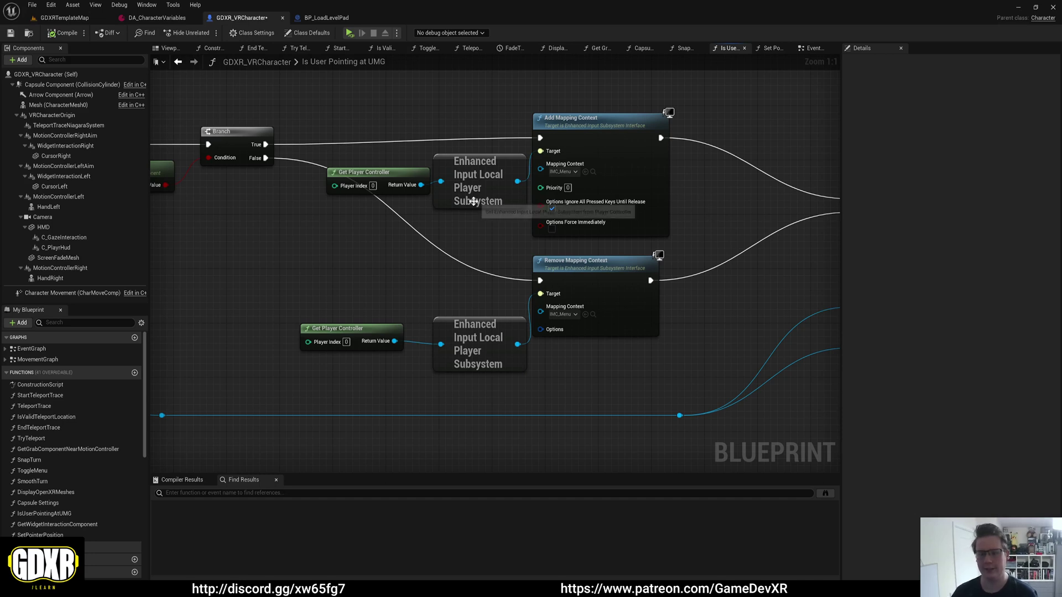
# Review the function from its entry node through Spawn System at Location to the Return Node.
pyautogui.scroll(-3, 420, 217)
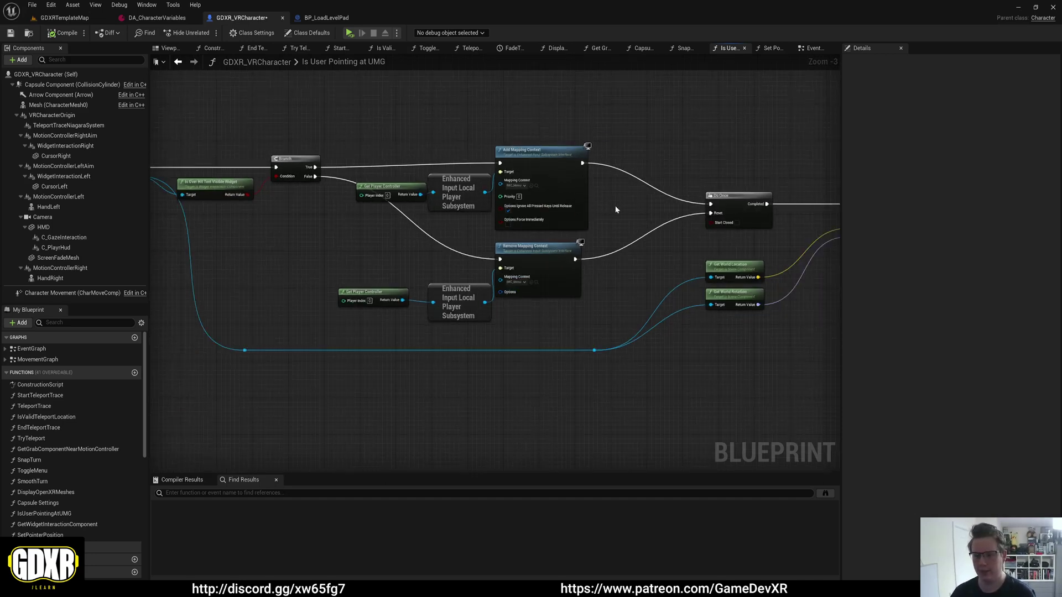
pyautogui.moveTo(287, 228); pyautogui.dragTo(280, 185, button='right')
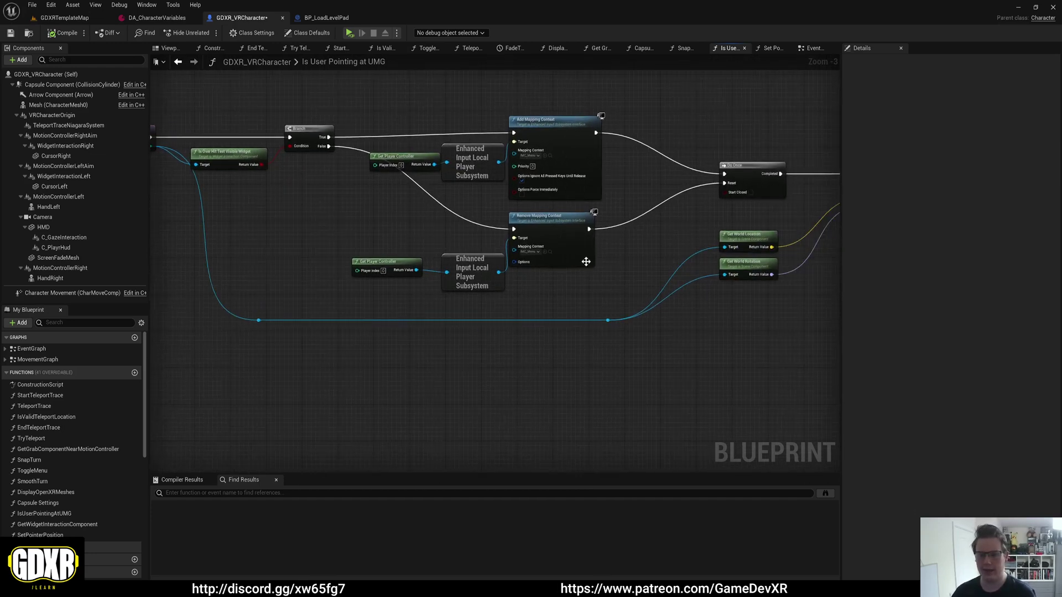
pyautogui.moveTo(658, 255); pyautogui.dragTo(339, 297, button='right')
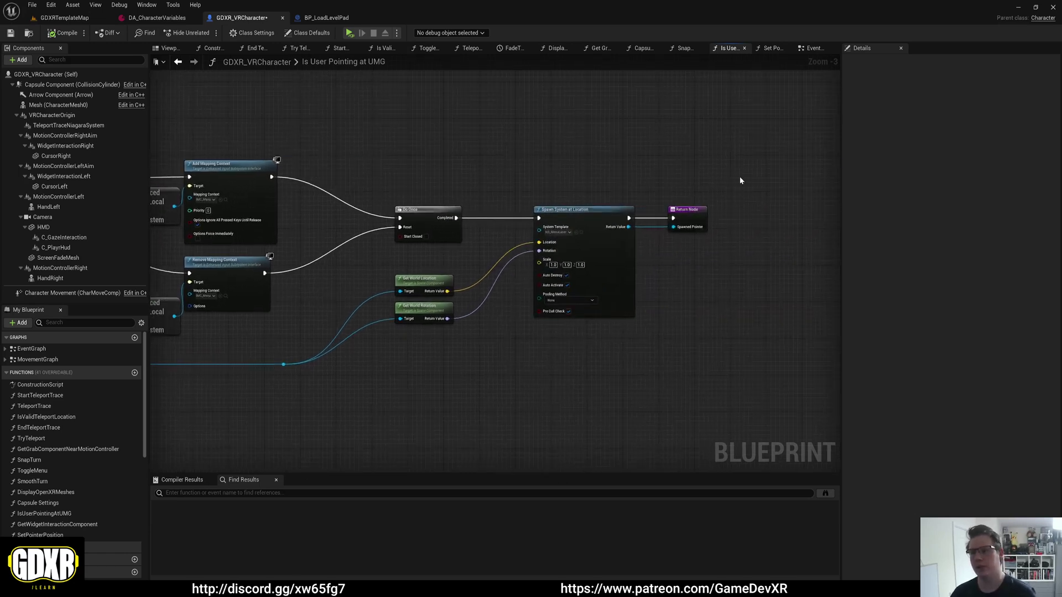
# Back in the Event Graph, frame both hands' Spawn Line pointer sections.
pyautogui.click(813, 48)
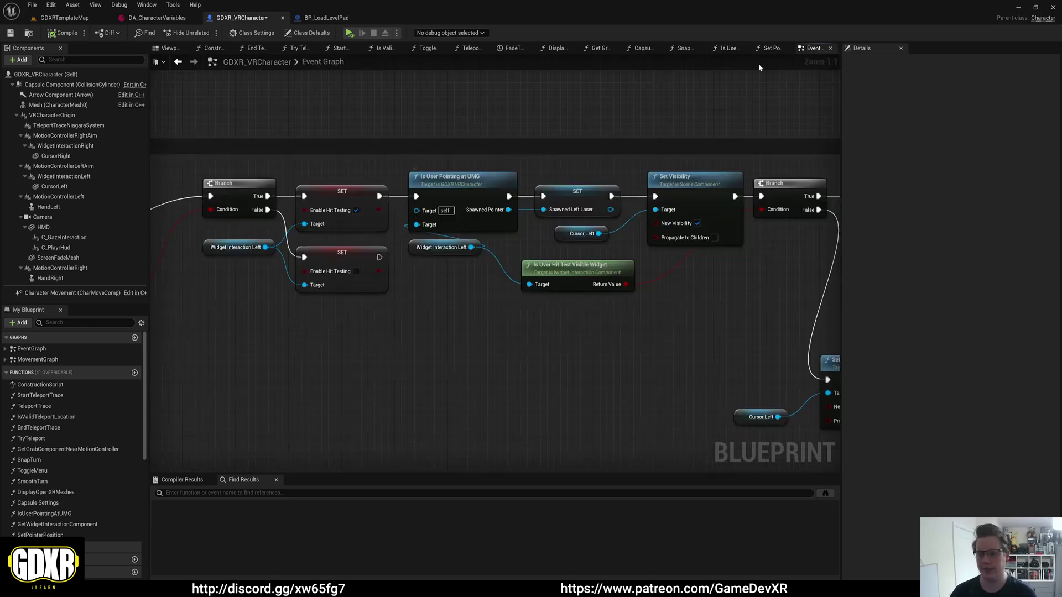
pyautogui.scroll(-2, 687, 91)
pyautogui.moveTo(514, 256); pyautogui.dragTo(570, 288, button='right')
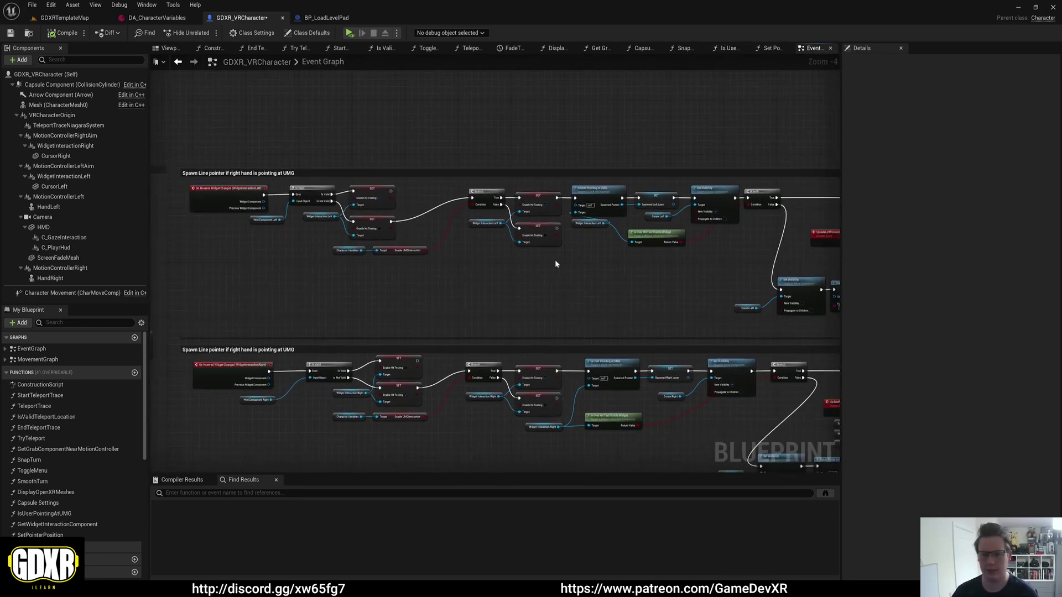
# Disable Enable UMG Interaction and Use Gaze Component in DA_CharacterVariables, save, and return to GDXRTemplateMap.
pyautogui.click(171, 21)
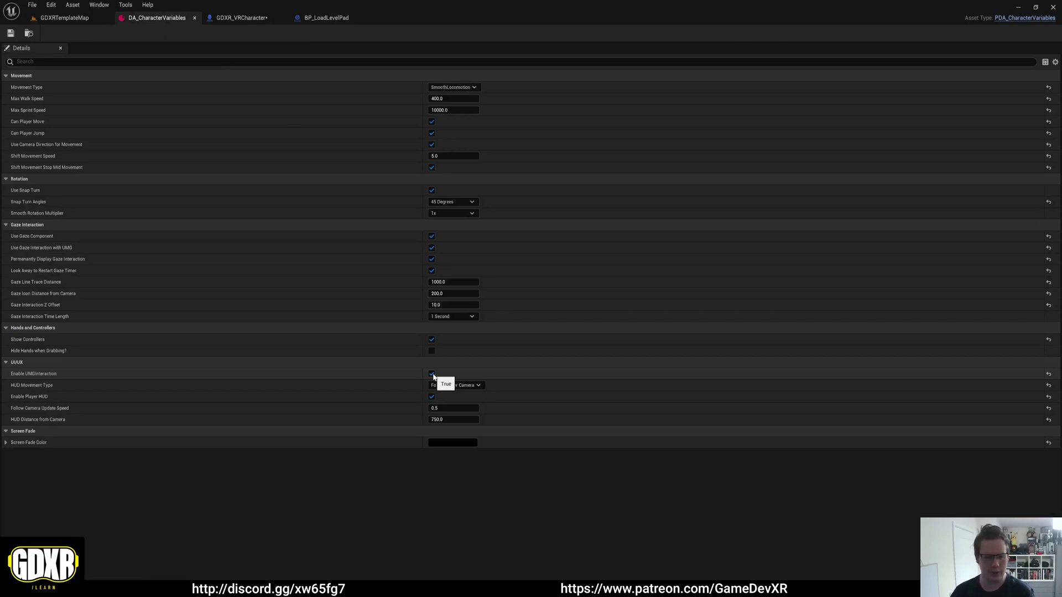
pyautogui.click(433, 374)
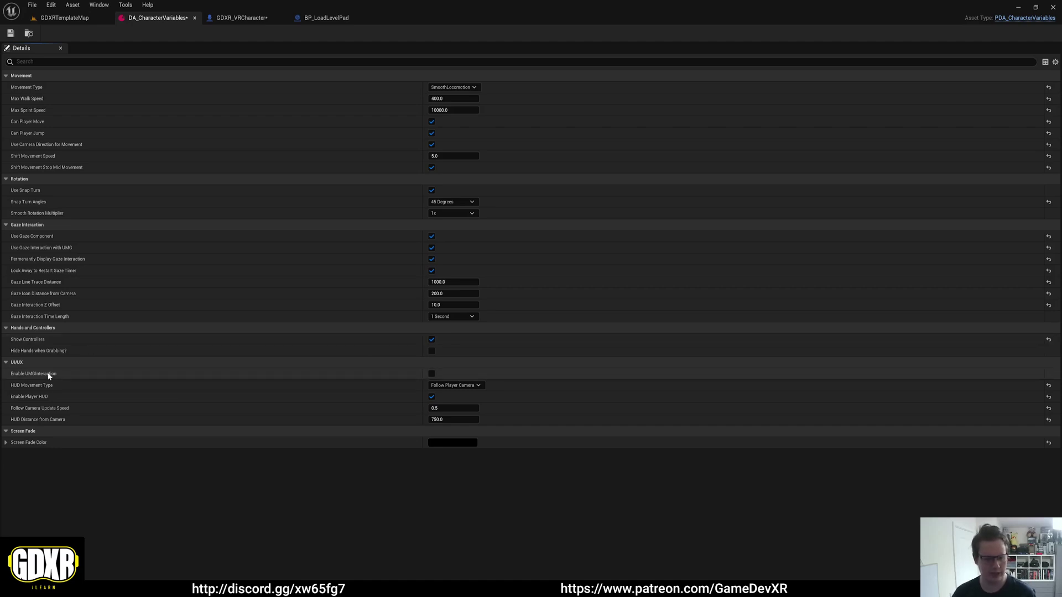
pyautogui.hotkey('ctrl', 's')
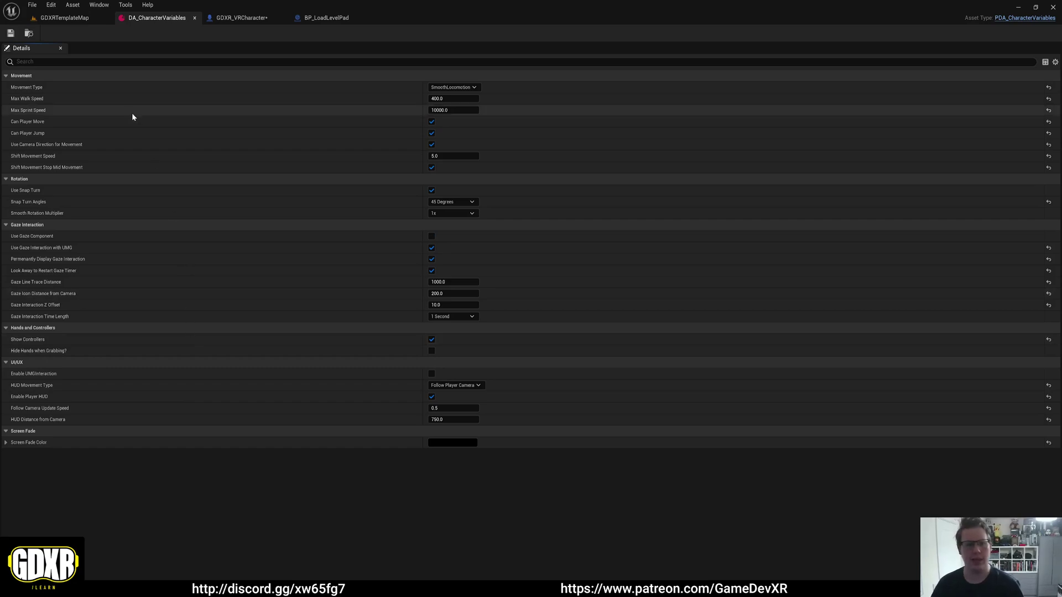
pyautogui.click(73, 19)
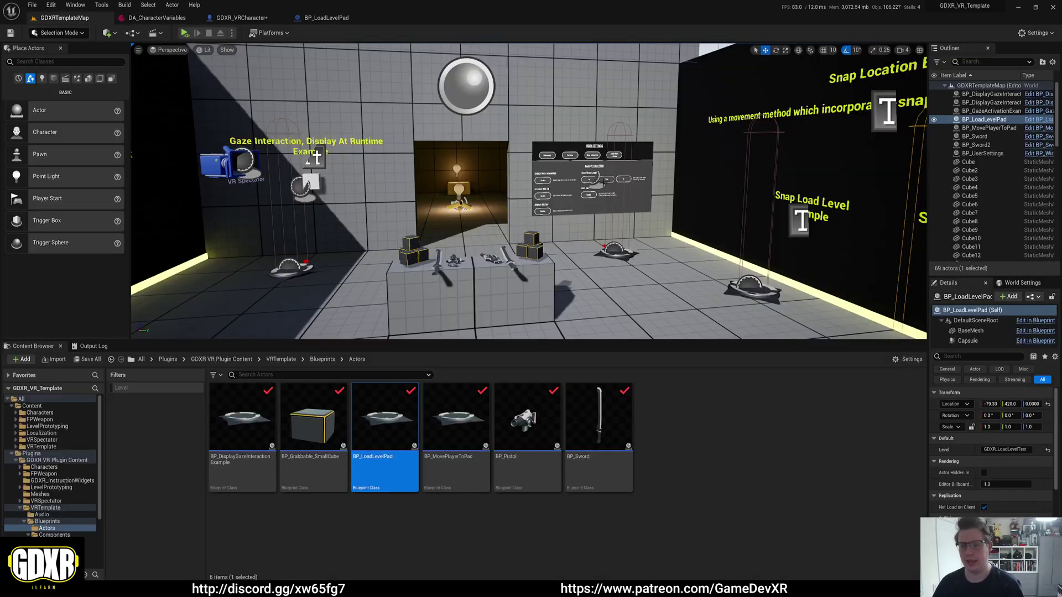
# Duplicate BP_UserSettings into the lit room and launch a VR Preview of the level.
pyautogui.click(590, 169)
pyautogui.keyDown('alt'); pyautogui.moveTo(607, 179); pyautogui.dragTo(463, 180); pyautogui.keyUp('alt')
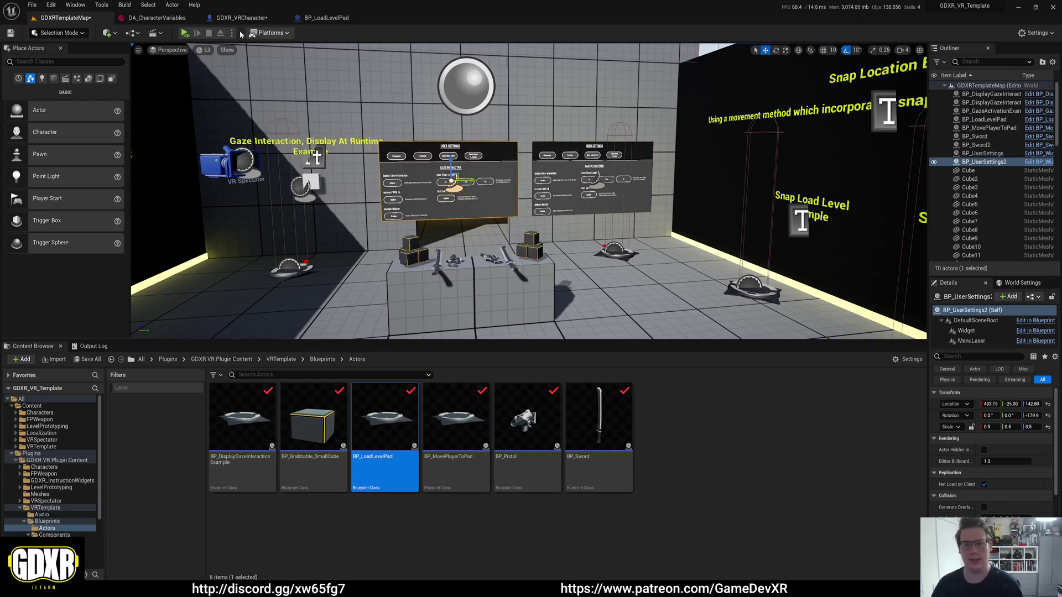
pyautogui.click(186, 33)
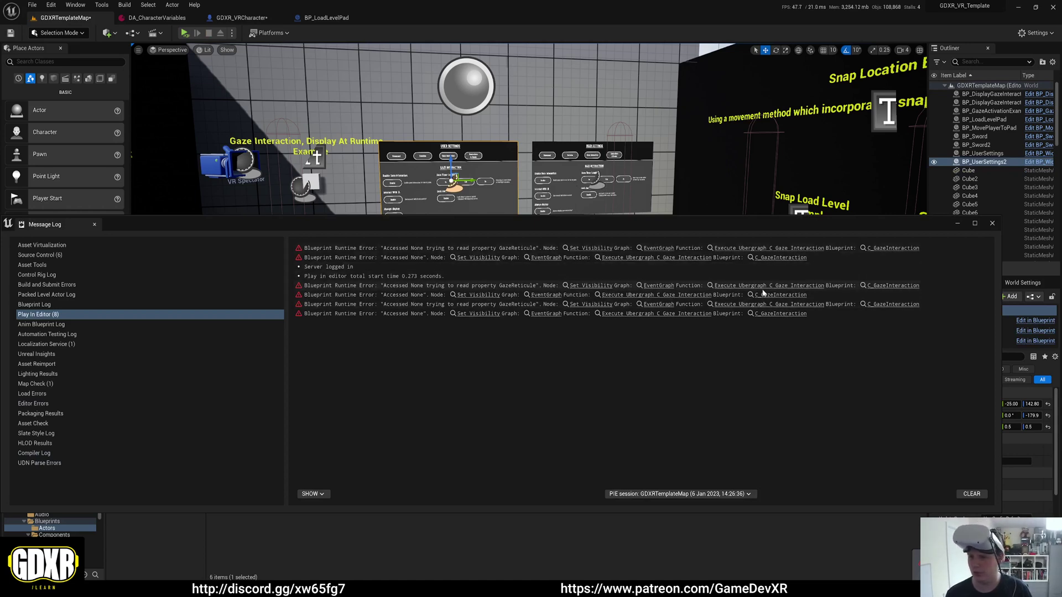
# In DA_CharacterVariables, turn off gaze UMG interaction, permanent gaze display and look-away restart, then save.
pyautogui.click(993, 224)
pyautogui.click(156, 18)
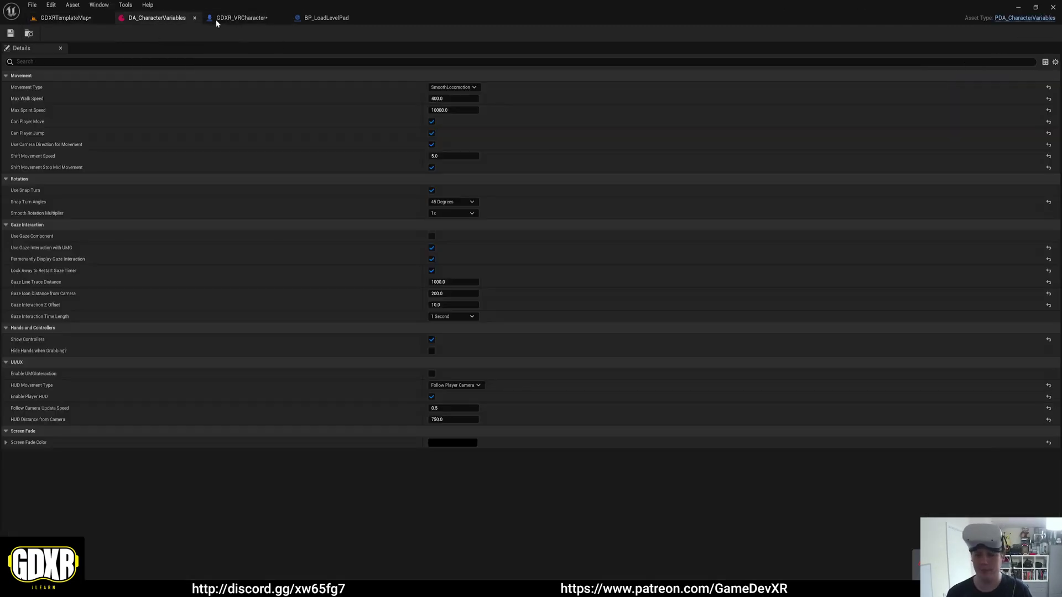
pyautogui.click(432, 248)
pyautogui.click(432, 259)
pyautogui.click(432, 270)
pyautogui.hotkey('ctrl', 's')
pyautogui.click(66, 18)
# Retest the level in a VR Preview session, then stop it and close the Message Log.
pyautogui.click(166, 19)
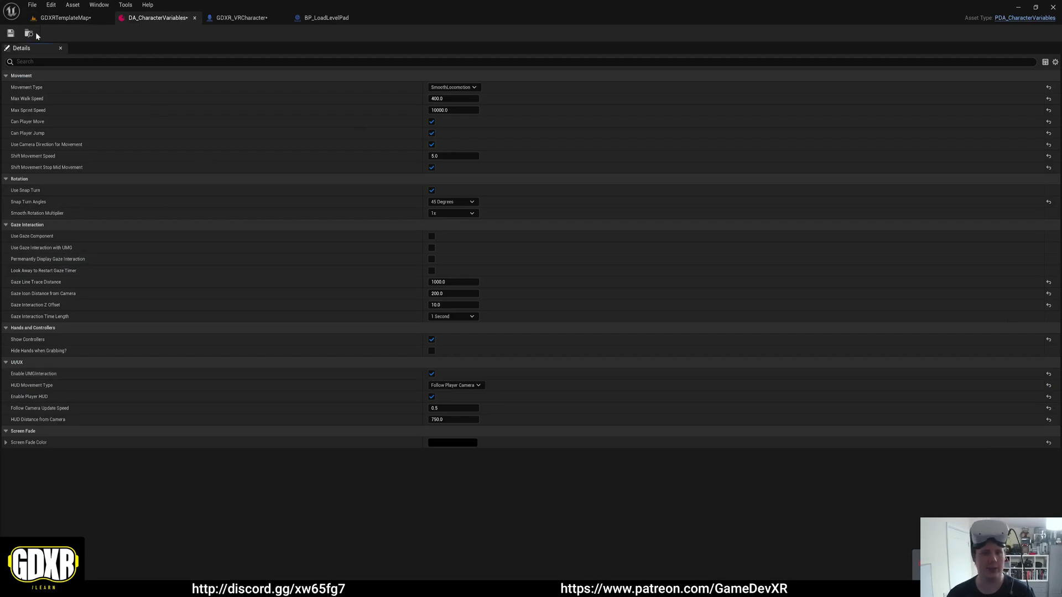
pyautogui.click(59, 20)
pyautogui.click(184, 33)
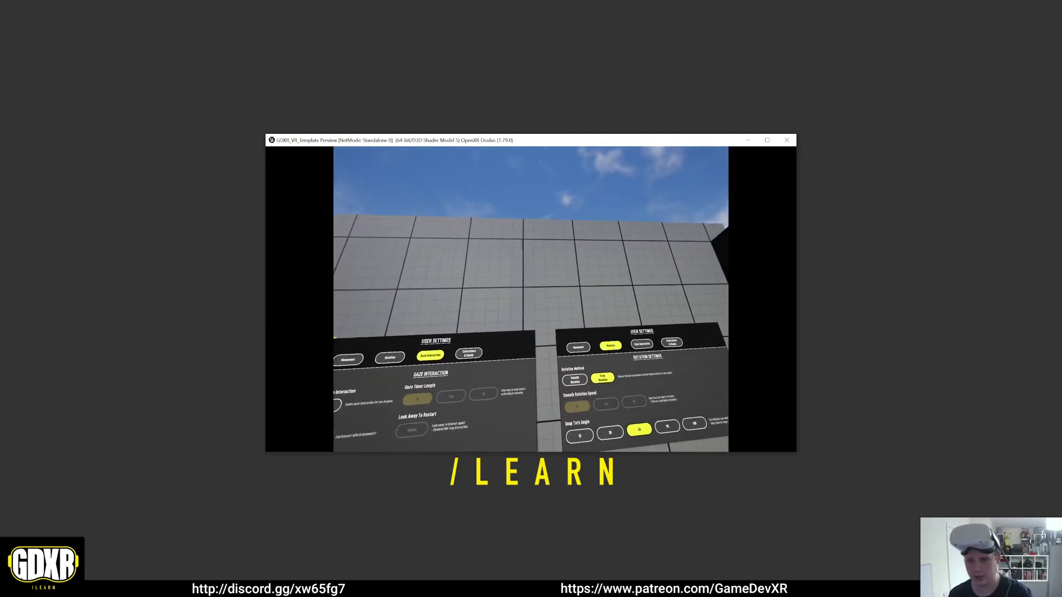
pyautogui.press('Escape')
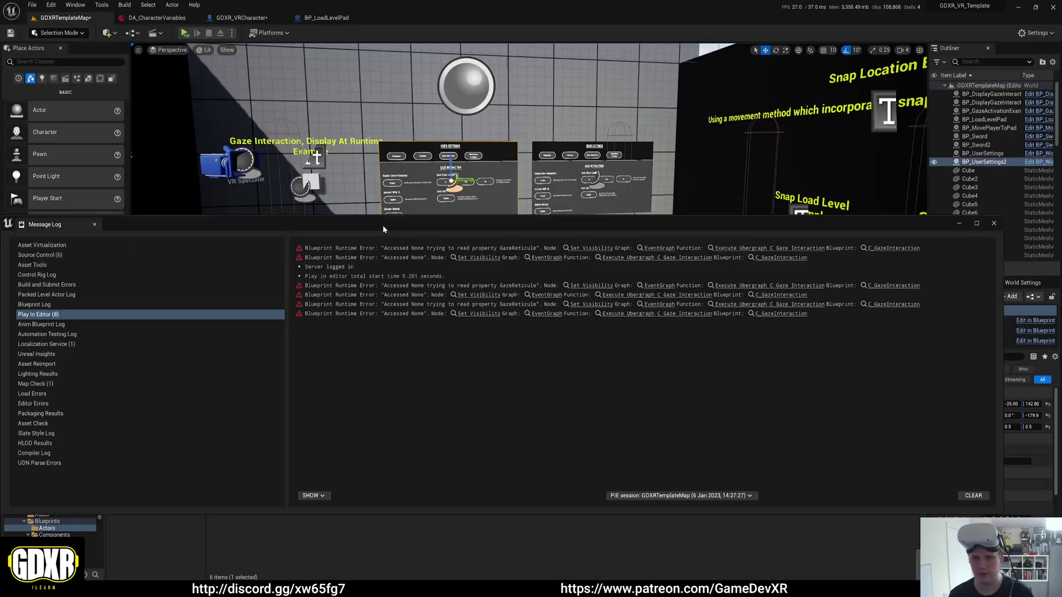
pyautogui.click(993, 224)
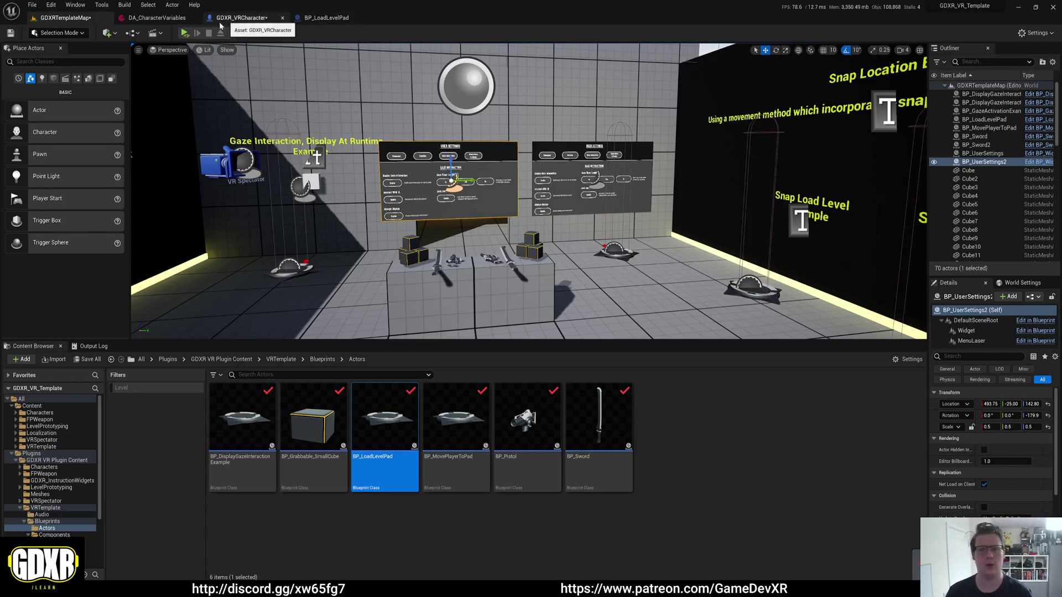
pyautogui.click(157, 21)
pyautogui.click(241, 18)
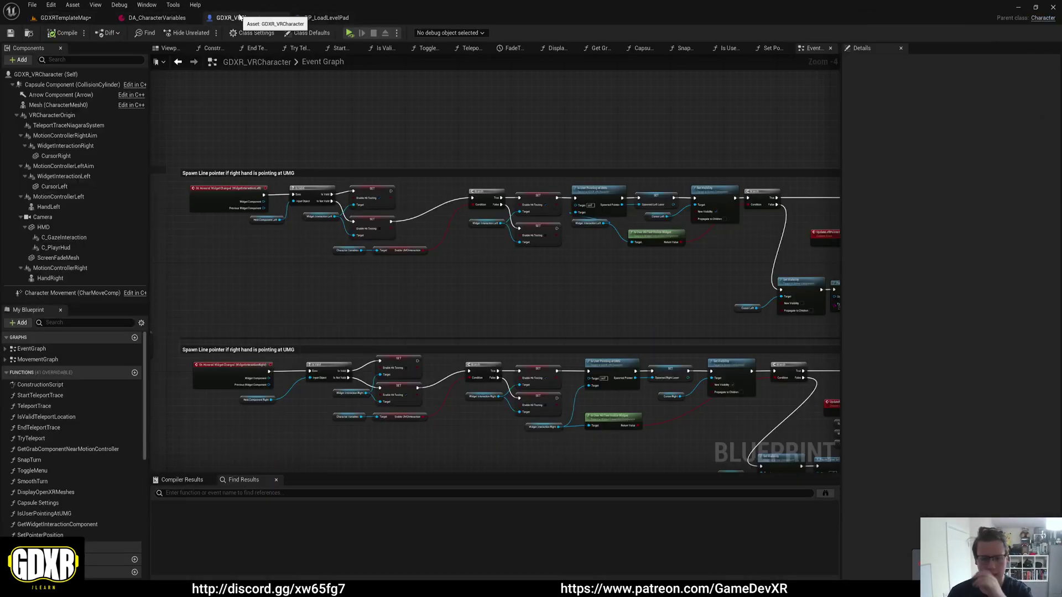
pyautogui.click(73, 147)
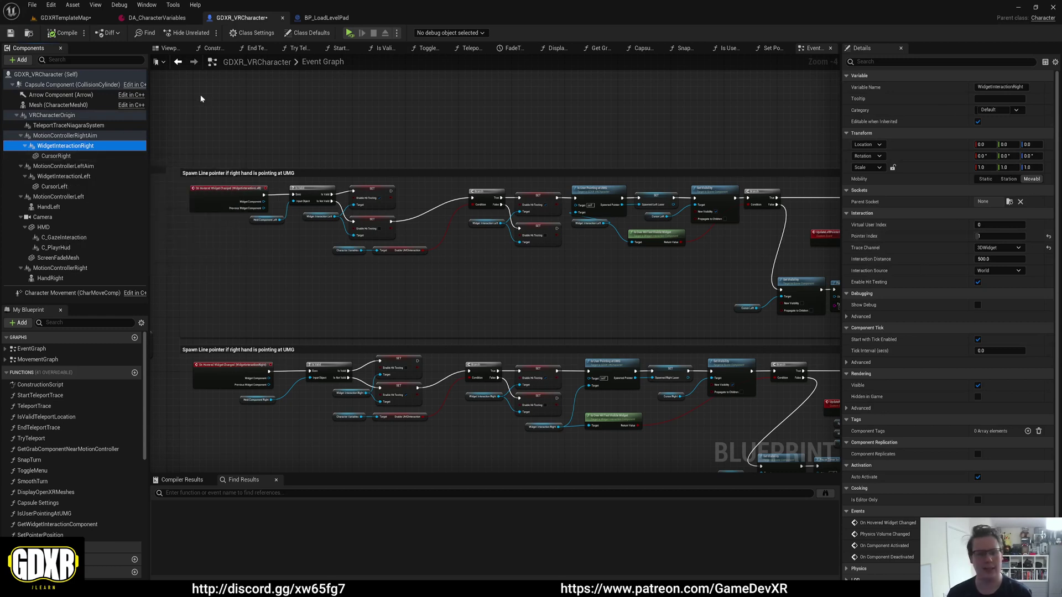
pyautogui.click(65, 157)
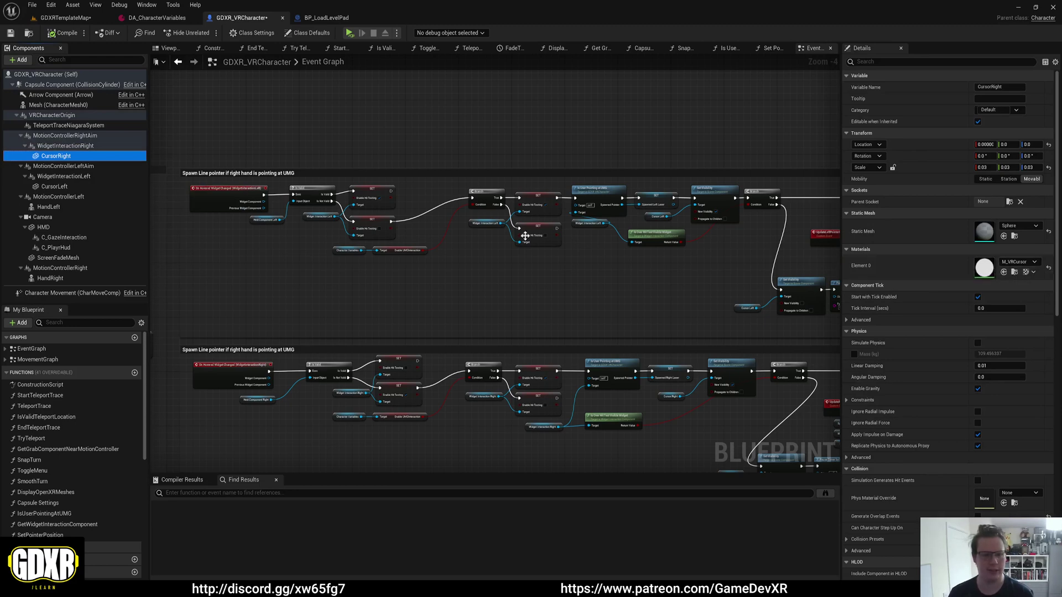
pyautogui.click(61, 188)
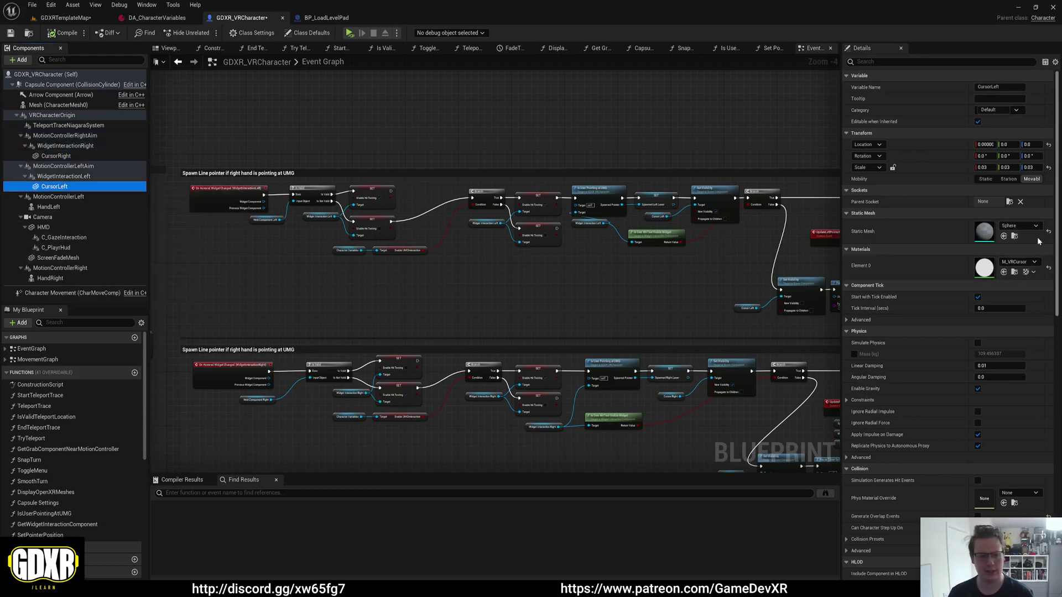
pyautogui.moveTo(652, 264); pyautogui.dragTo(357, 260, button='right')
pyautogui.scroll(4, 531, 268)
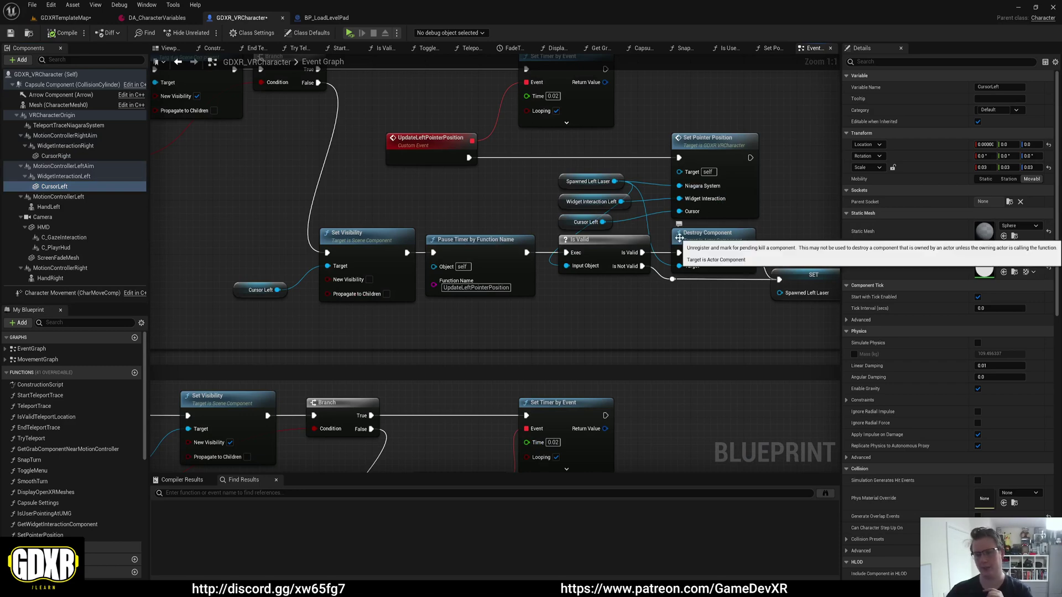
# Open the NS_MenuLaser Niagara system from the Content Browser's VFX folder.
pyautogui.click(65, 17)
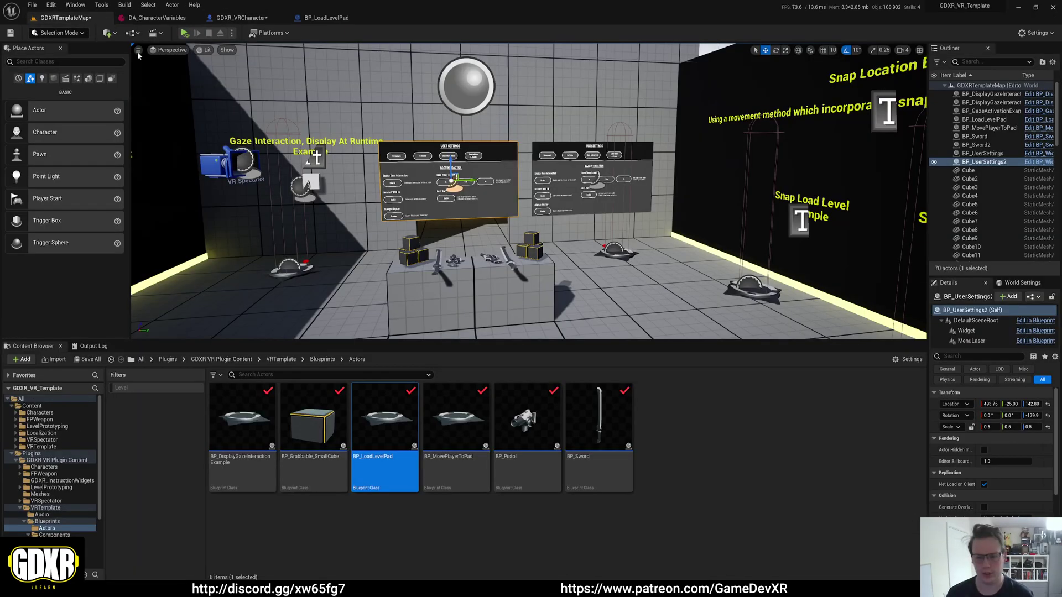
pyautogui.scroll(-4, 52, 523)
pyautogui.click(55, 550)
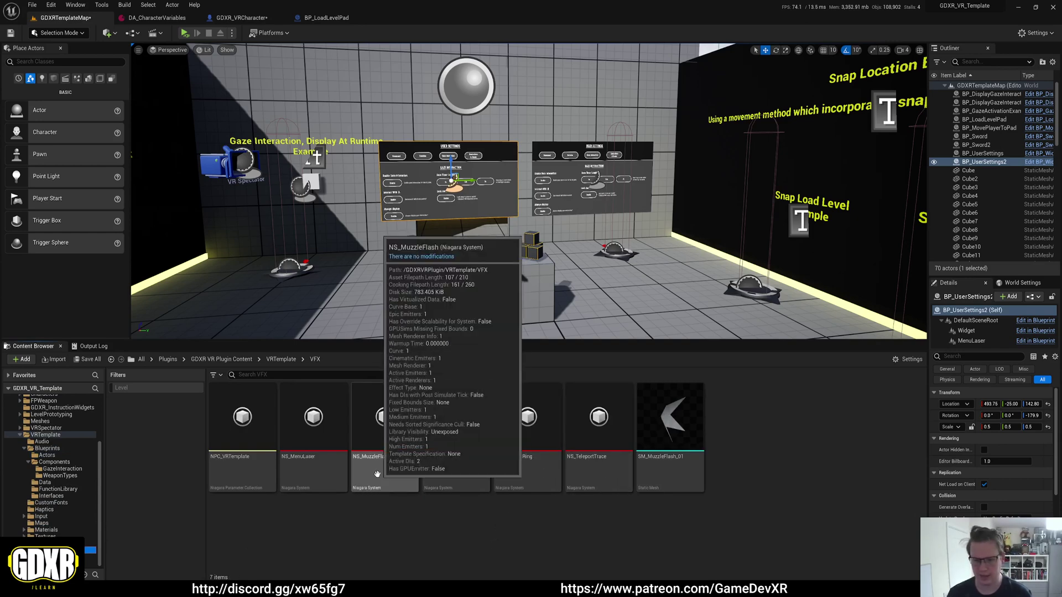
pyautogui.click(318, 471)
pyautogui.press('Return')
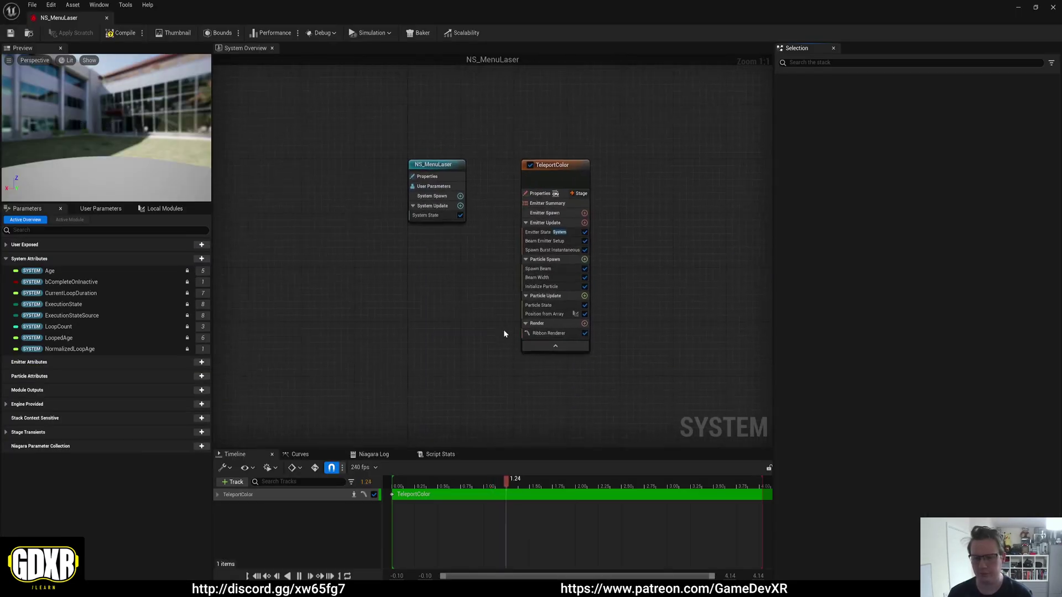
# Inspect the TeleportColor emitter's white Initialize Particle color without changing it.
pyautogui.click(547, 160)
pyautogui.scroll(-10, 822, 294)
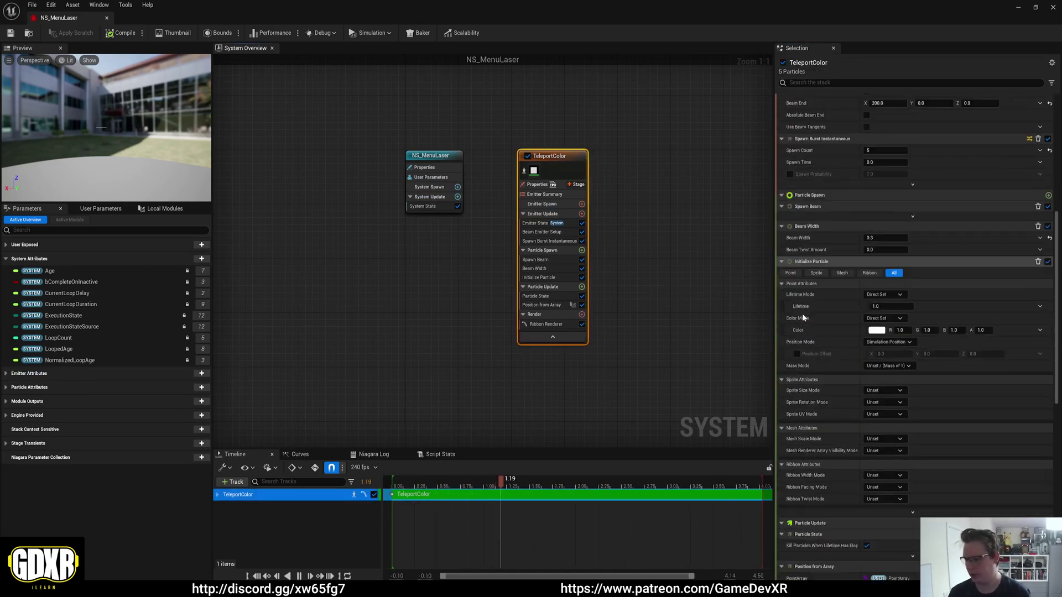
pyautogui.click(877, 277)
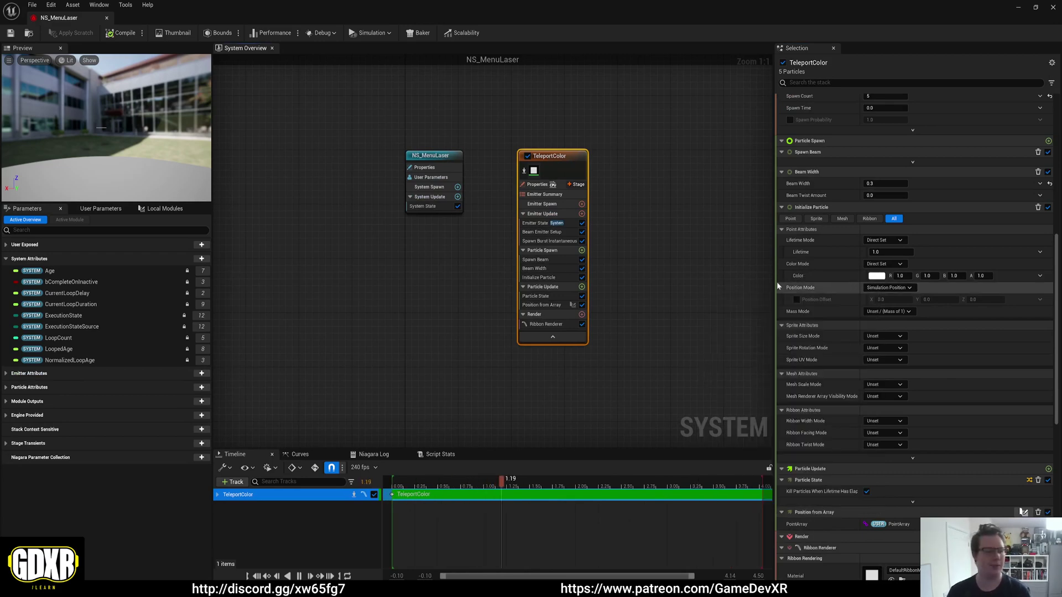
pyautogui.click(870, 284)
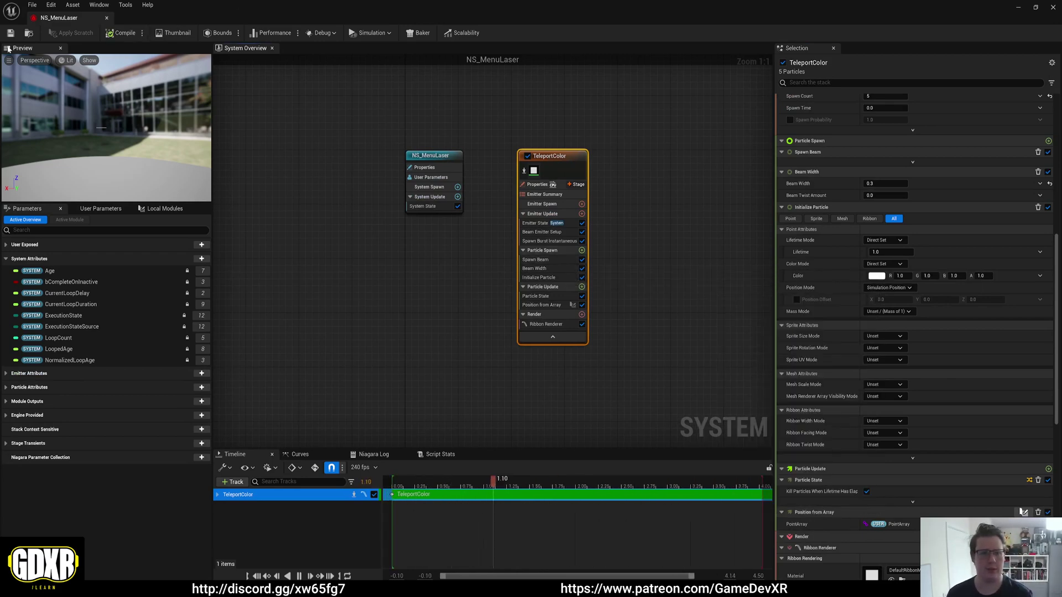
# Close the Niagara editor, delete BP_UserSettings2 from the level, and pull the view back.
pyautogui.click(107, 17)
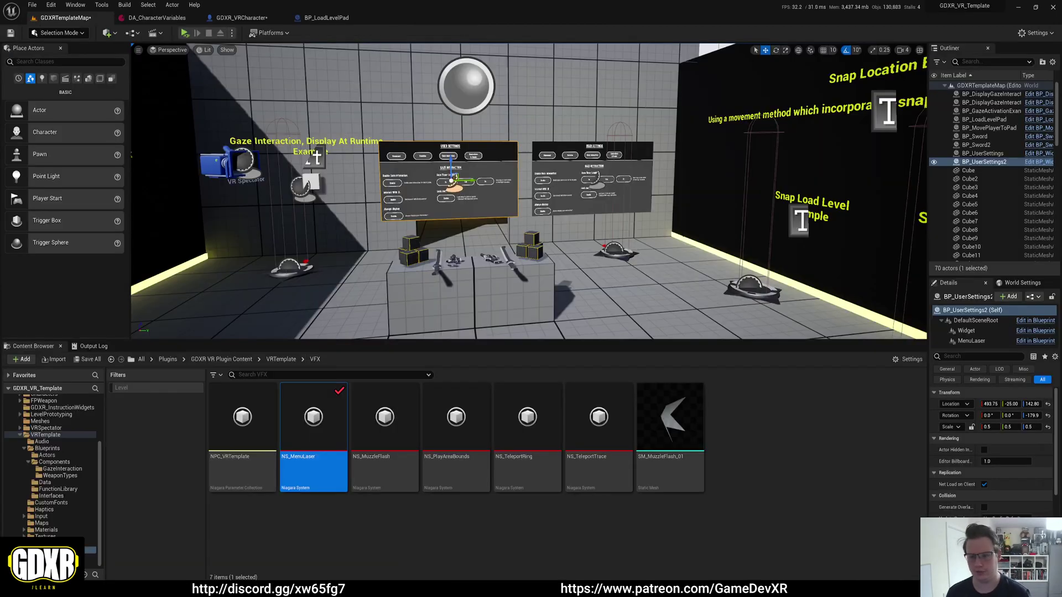
pyautogui.press('Delete')
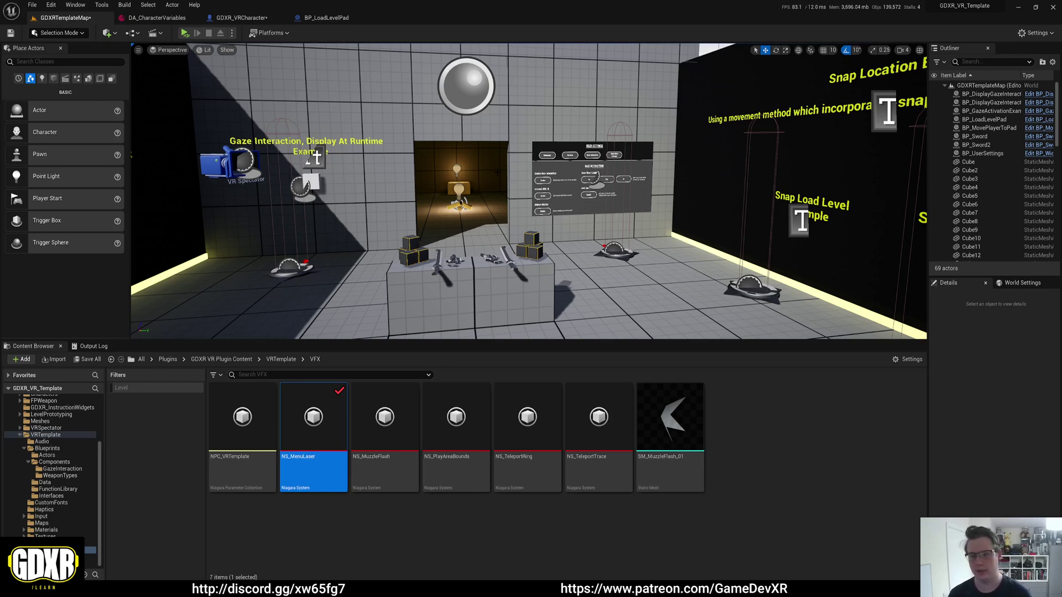
pyautogui.moveTo(558, 193); pyautogui.dragTo(555, 195, button='right')
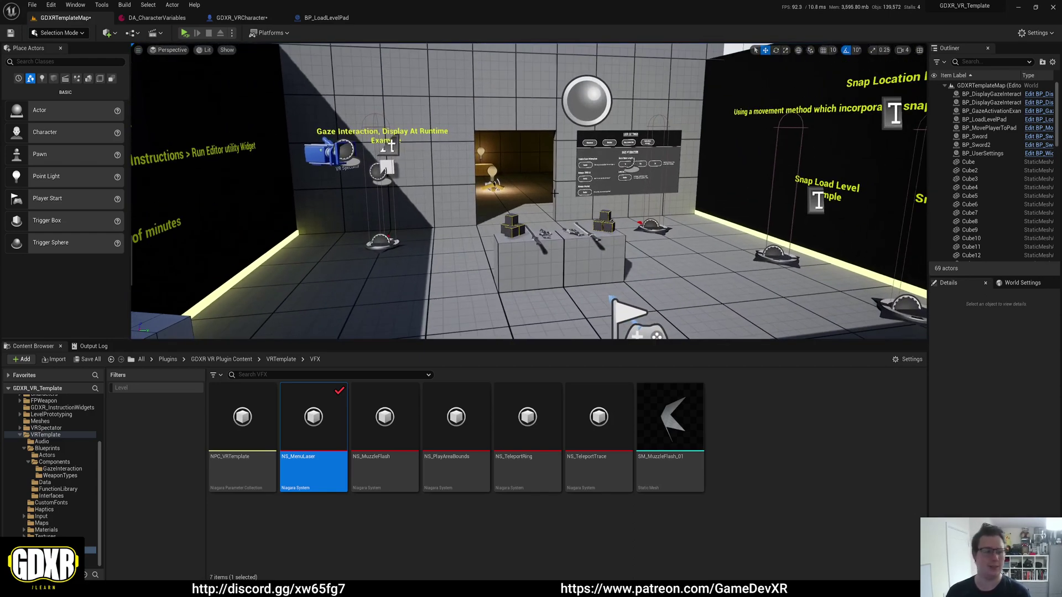